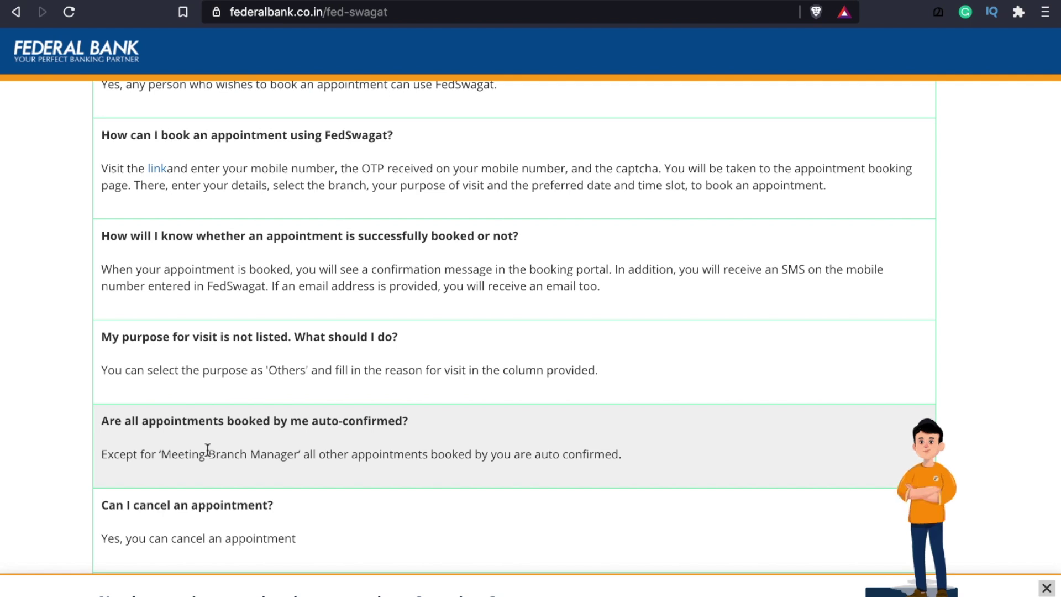
Step: Read the FedSwagat frequently asked questions about booking, cancelling and rescheduling appointments, OTP and time slots
scroll(208, 449, "down", 2)
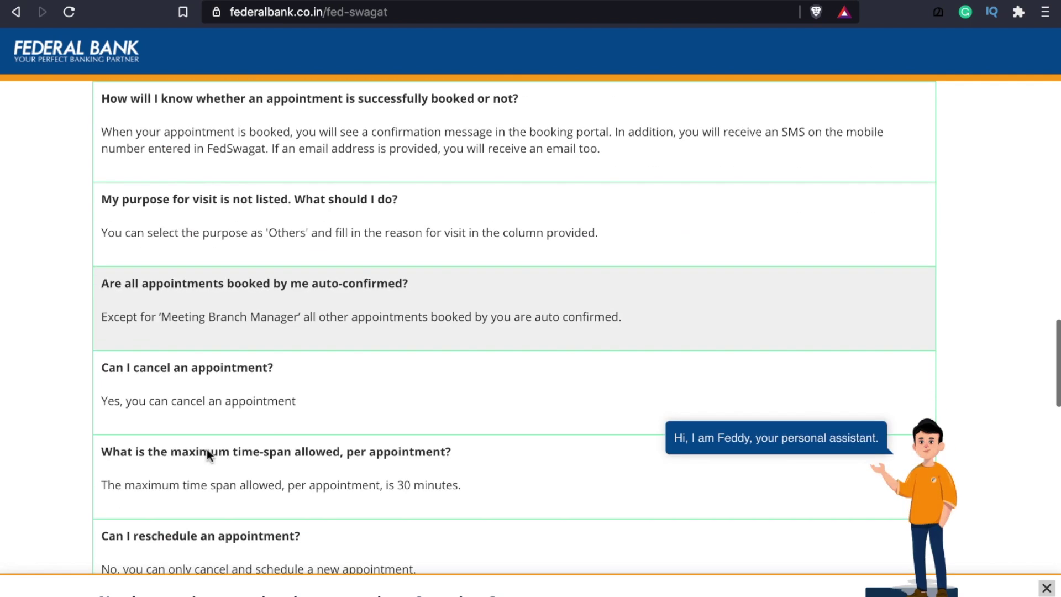
scroll(208, 449, "down", 2)
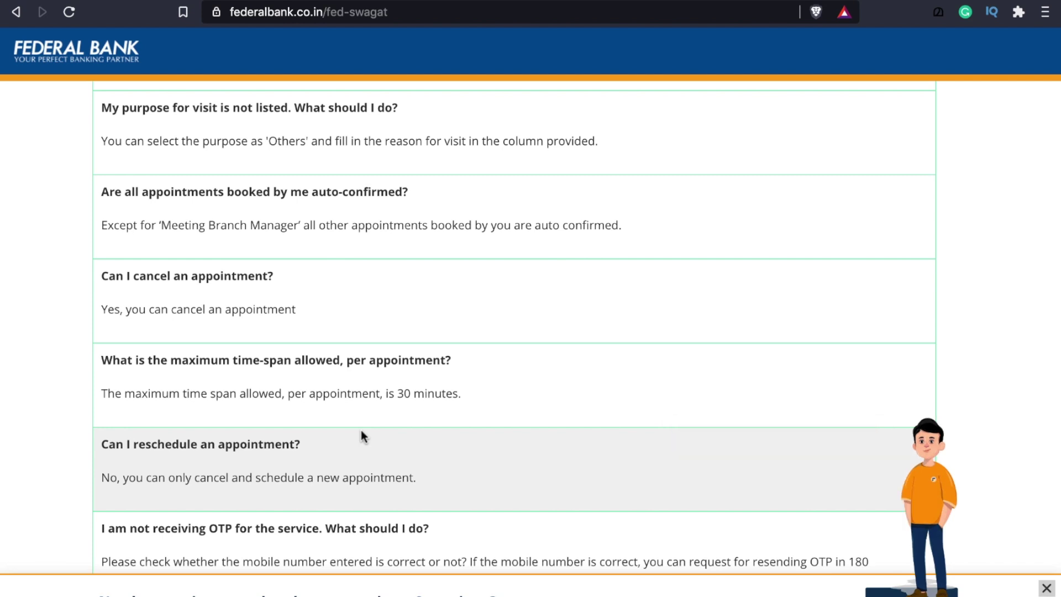
scroll(361, 436, "down", 7)
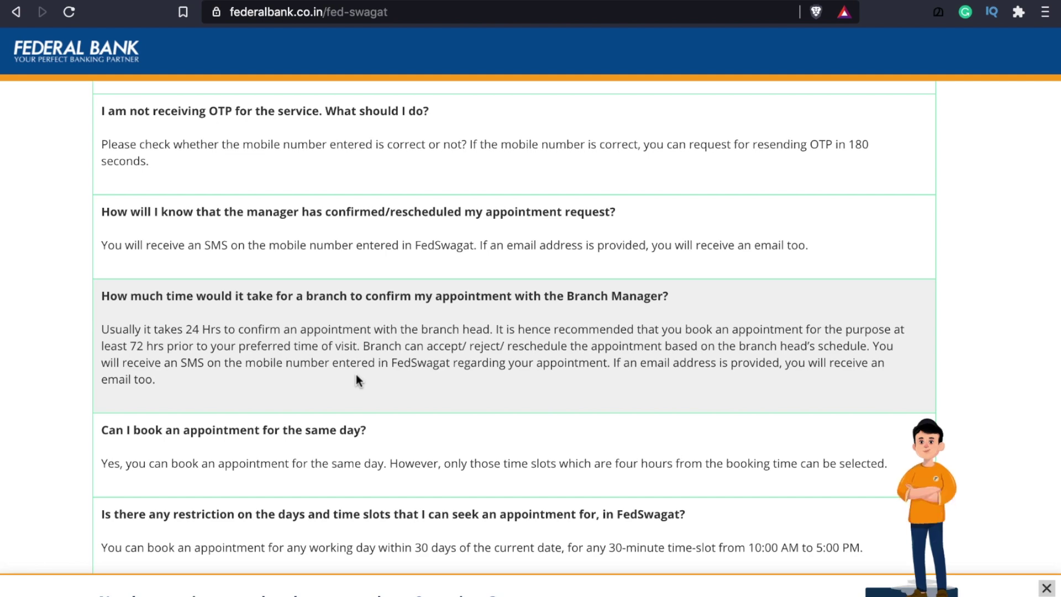
scroll(357, 380, "down", 10)
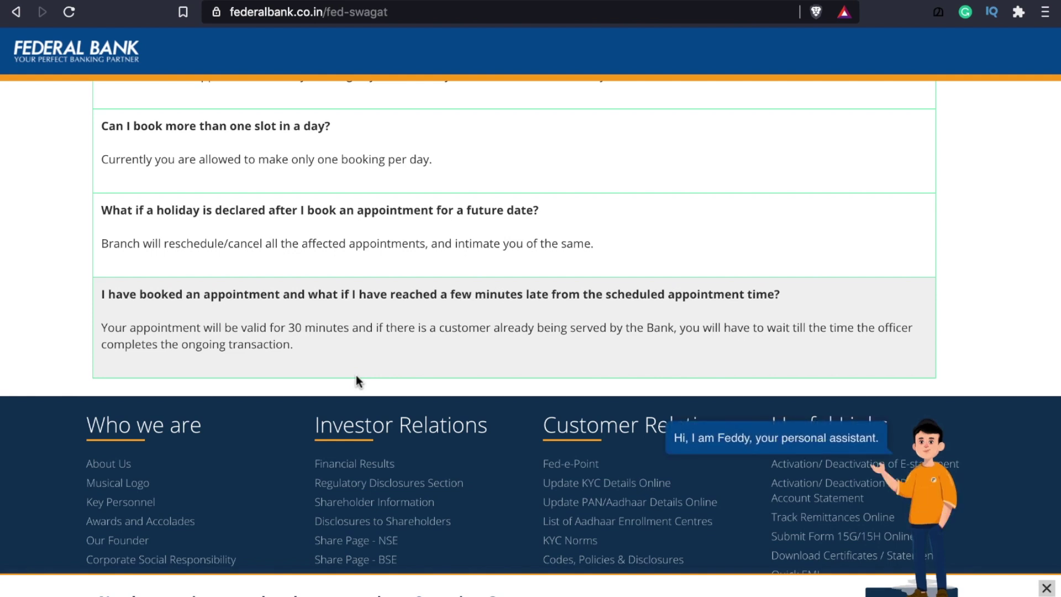
scroll(357, 380, "up", 15)
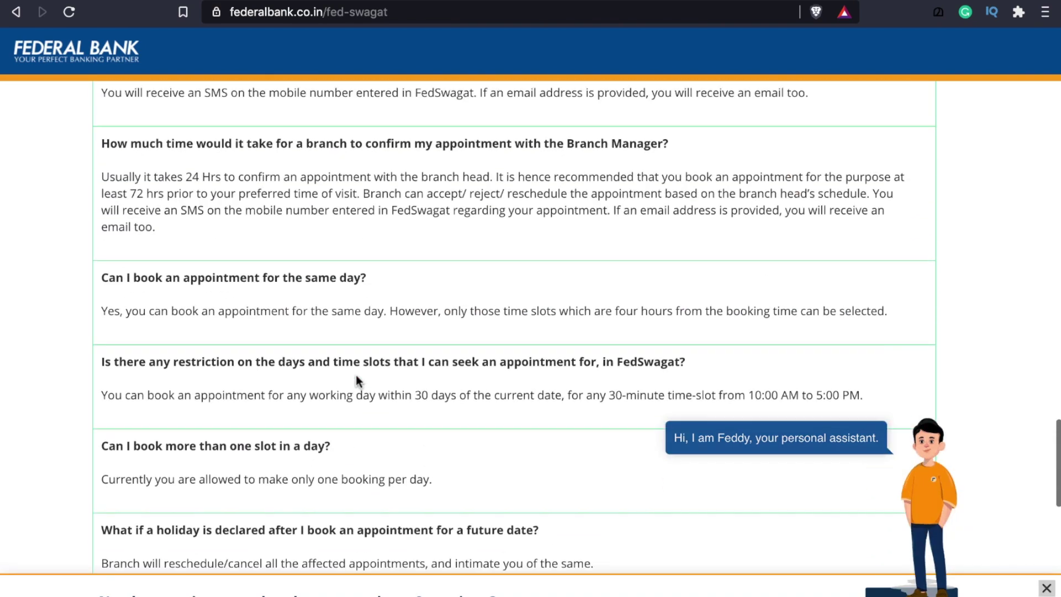
scroll(358, 381, "up", 10)
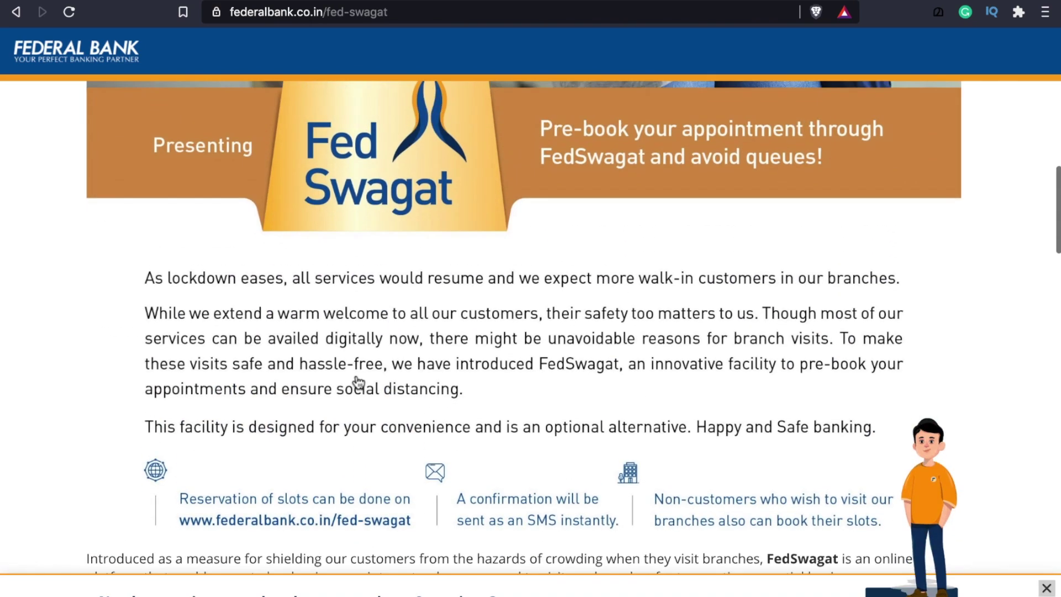
Step: Start booking an appointment from the FedSwagat page to reach the login and registration form
scroll(357, 380, "down", 4)
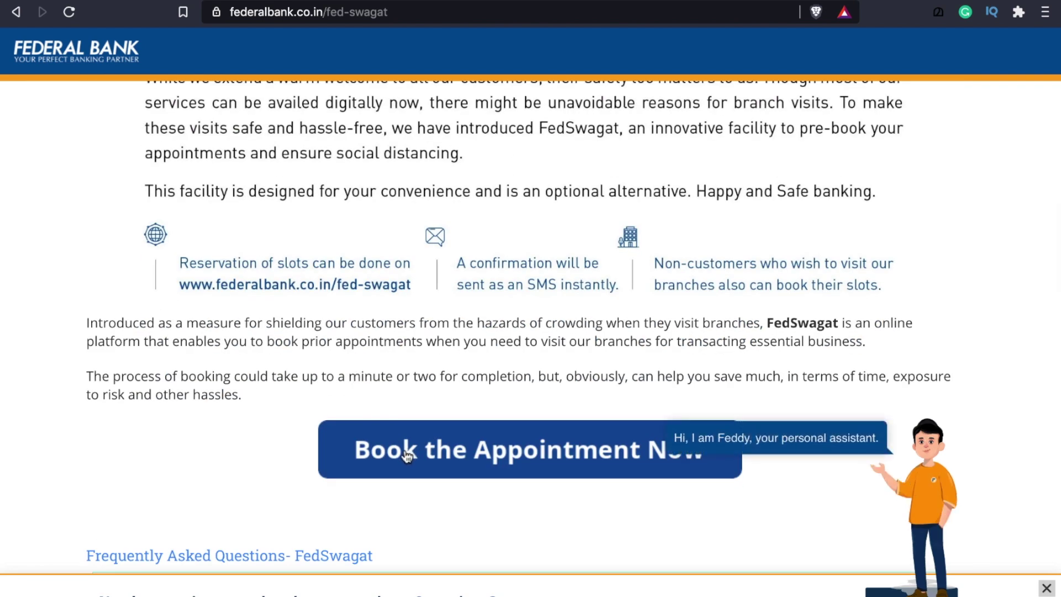
scroll(407, 456, "down", 1)
left_click(410, 411)
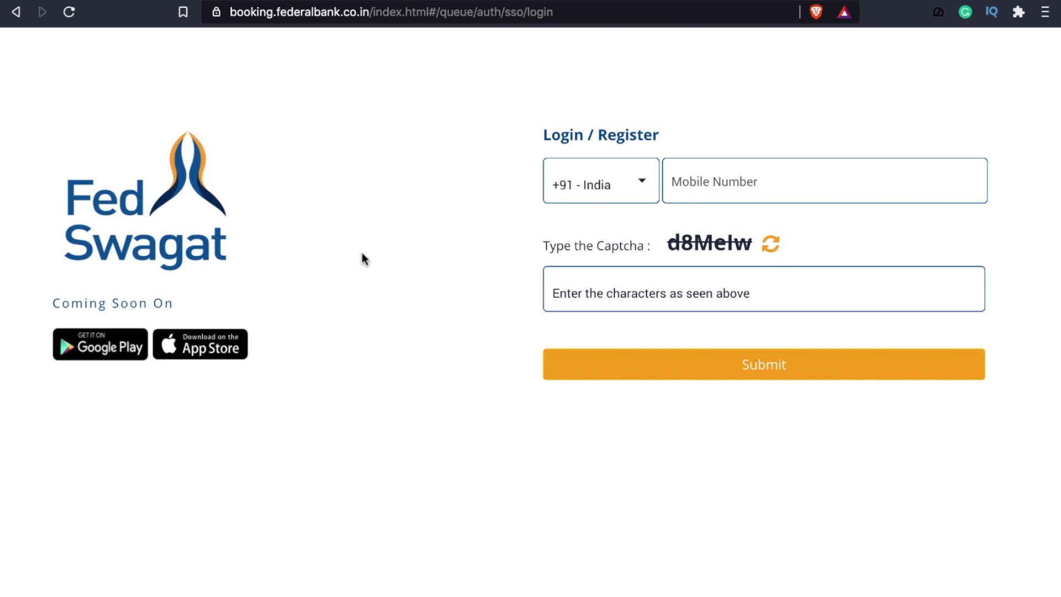
Step: Enter the mobile number and the captcha characters to log in to the FedSwagat booking portal
left_click(711, 174)
left_click(711, 180)
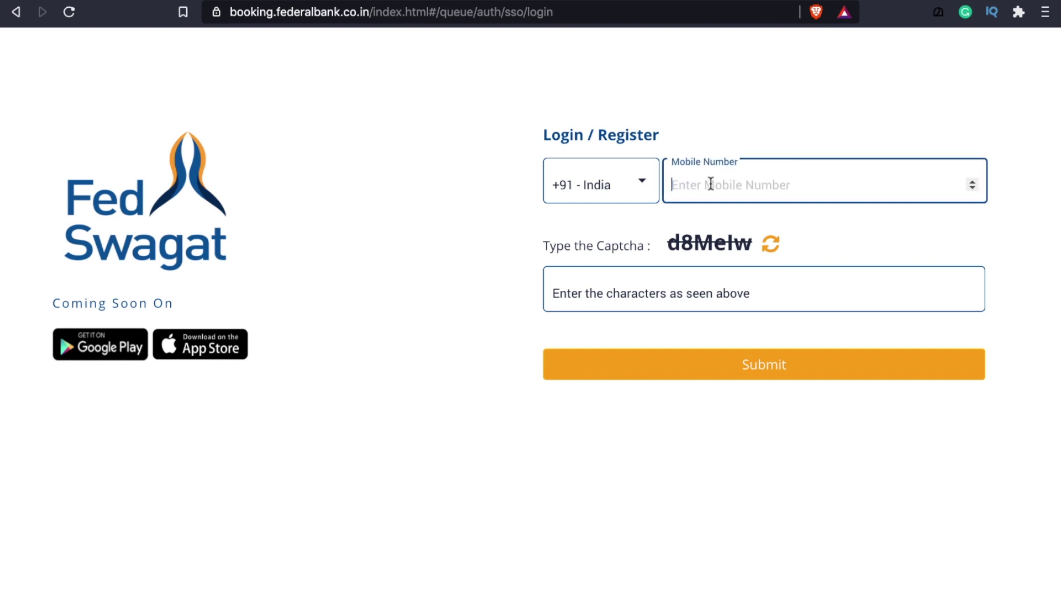
type("989")
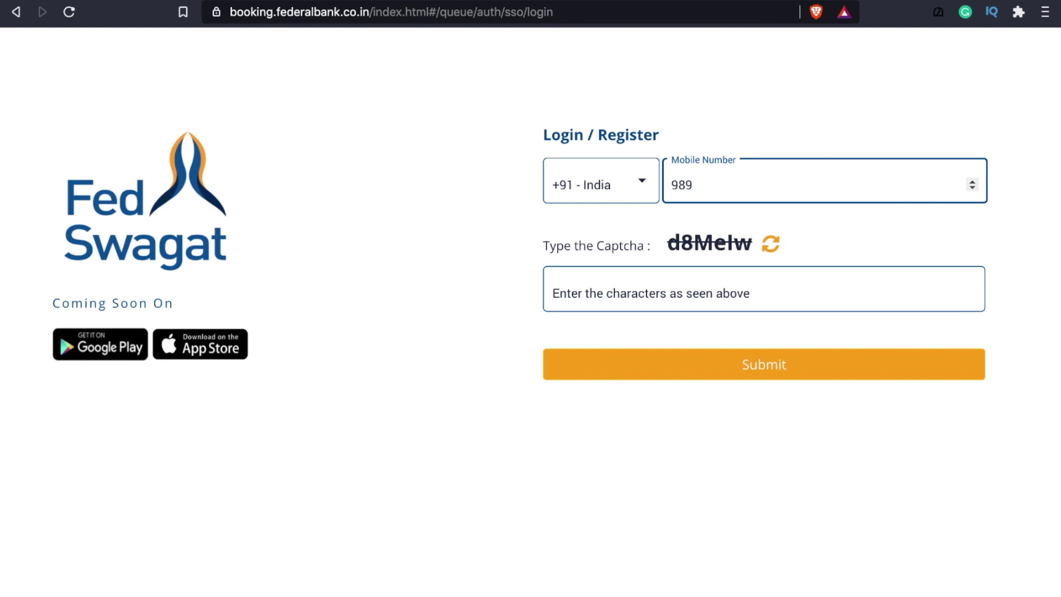
type("95")
key("BackSpace")
key("BackSpace")
key("BackSpace")
left_click(689, 277)
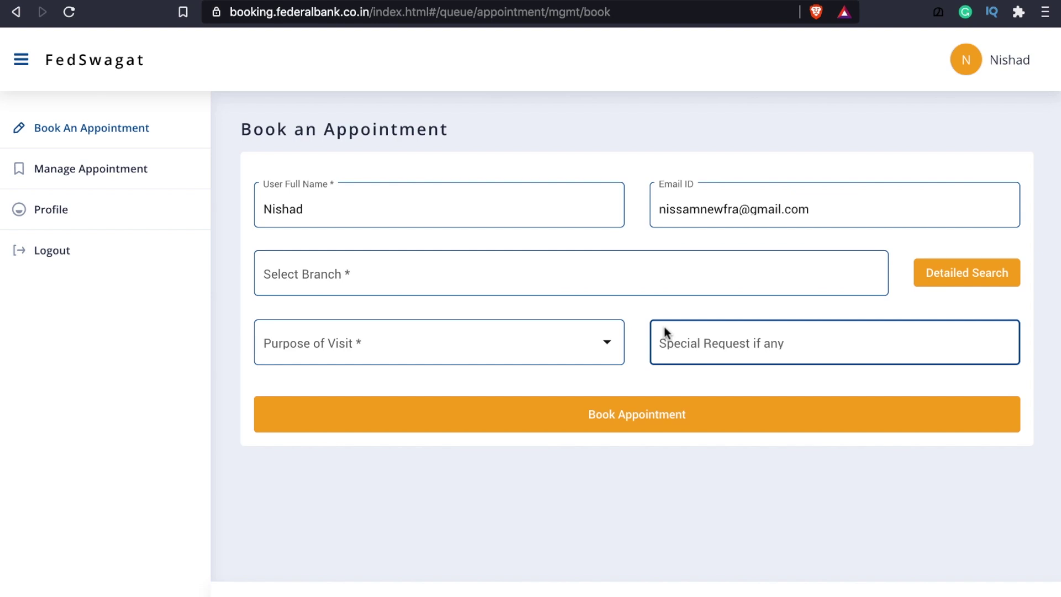
Step: Search the branches for "manna" and select MANNAR as the branch for the appointment
left_click(406, 191)
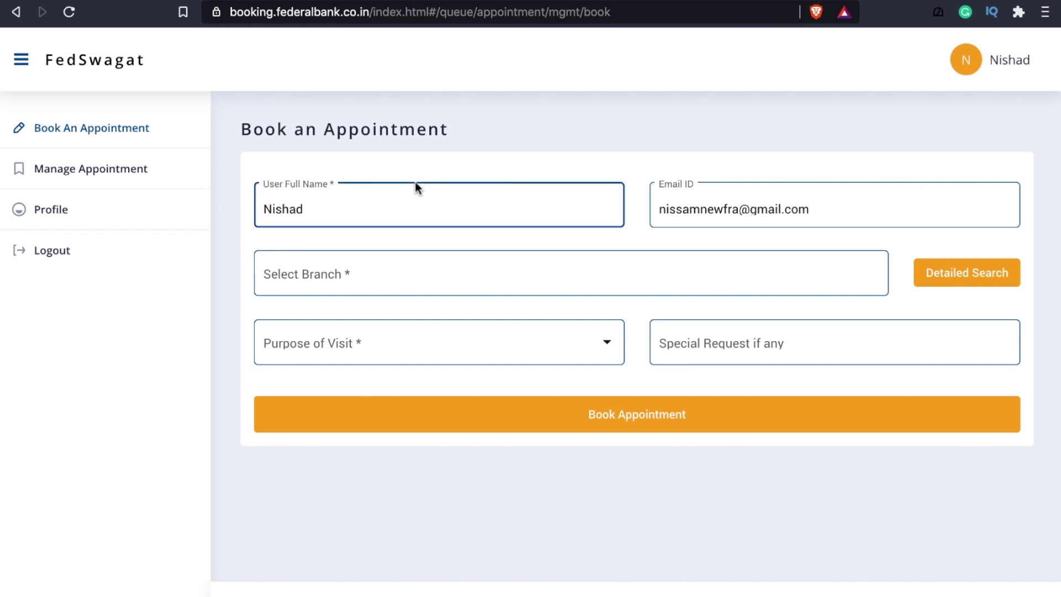
left_click(637, 220)
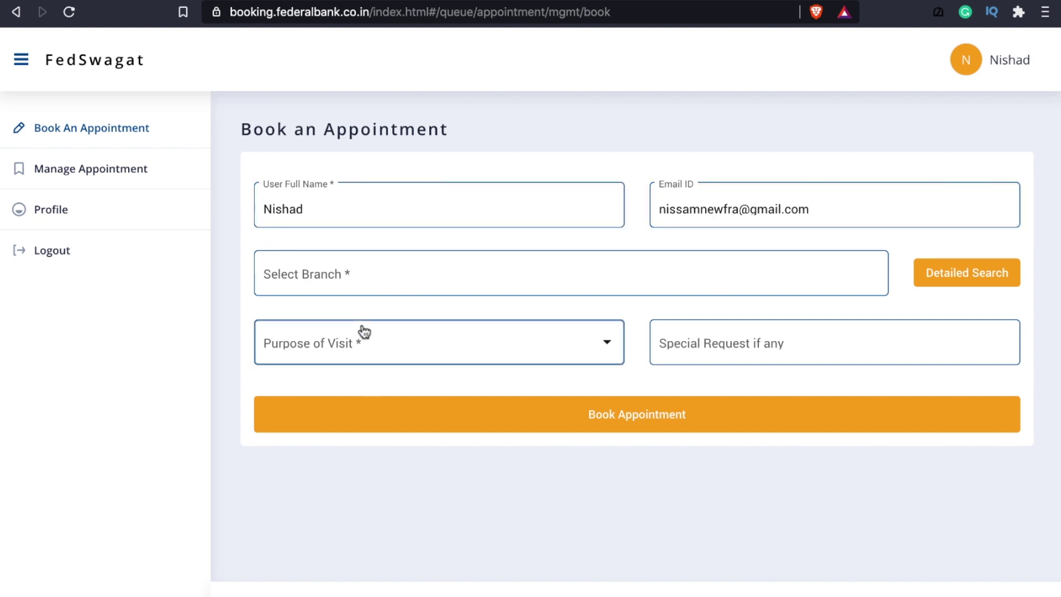
left_click(369, 274)
type("man")
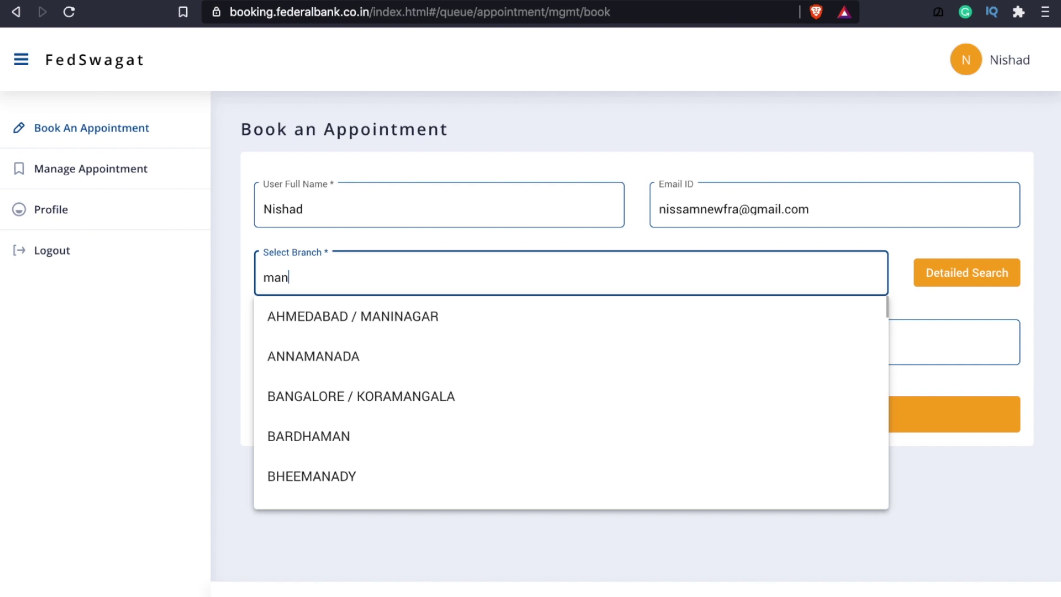
type("na")
left_click(384, 452)
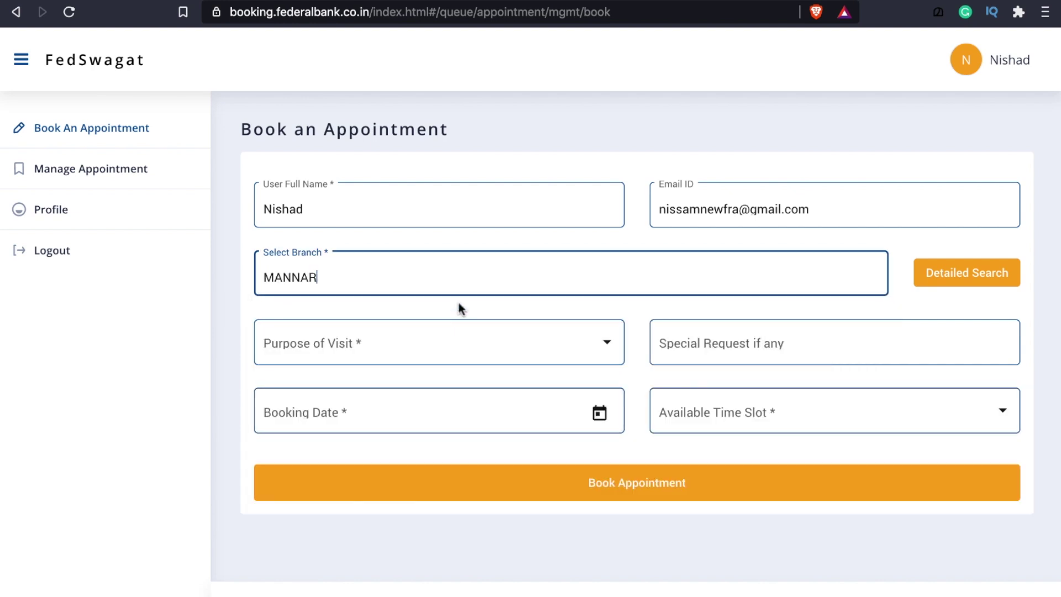
Step: Set the purpose of visit to Others (specify) and activate the field for describing the purpose
left_click(377, 350)
scroll(360, 420, "down", 2)
scroll(358, 421, "down", 1)
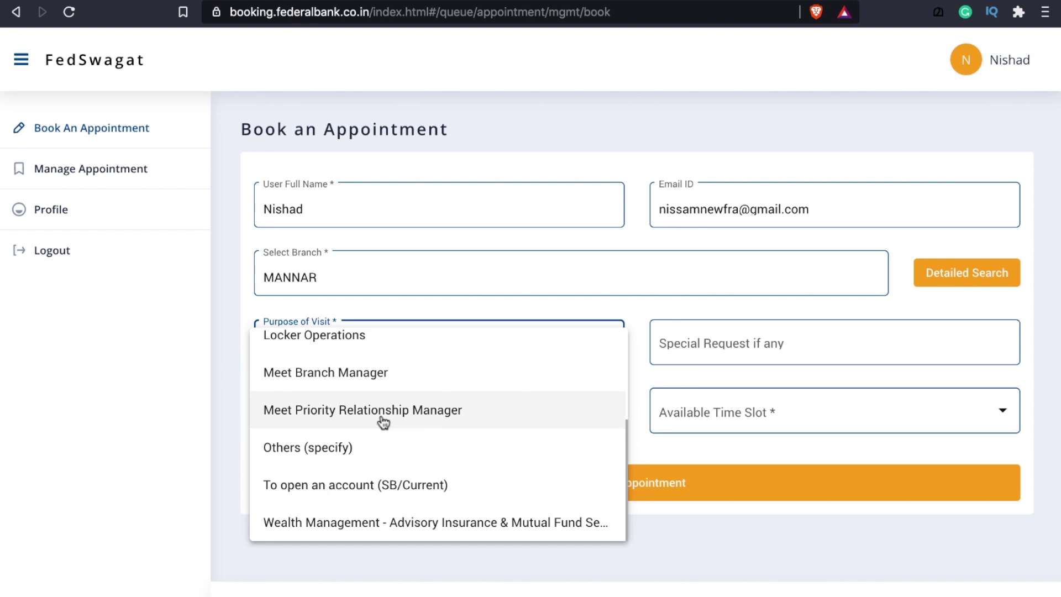
left_click(337, 463)
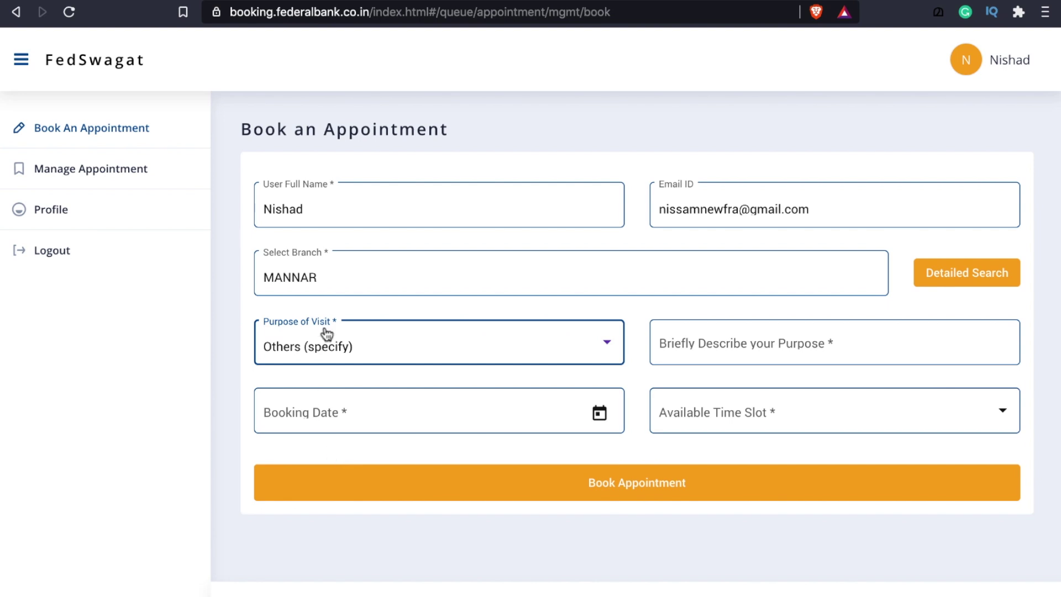
left_click(718, 349)
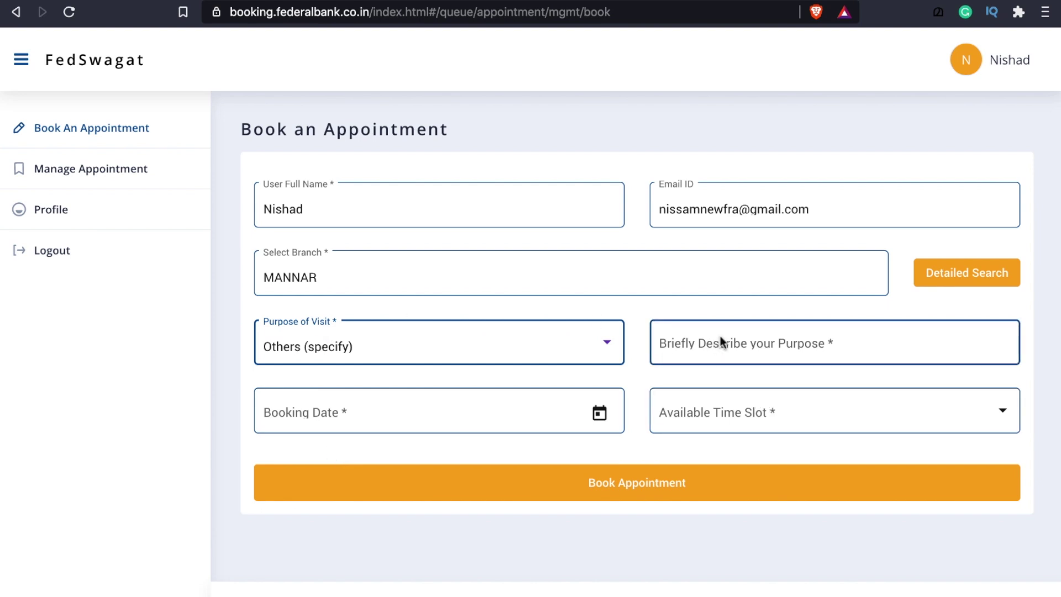
Step: Change the purpose of visit to Gold Loan
left_click(505, 353)
scroll(373, 319, "up", 1)
scroll(373, 319, "up", 3)
left_click(339, 362)
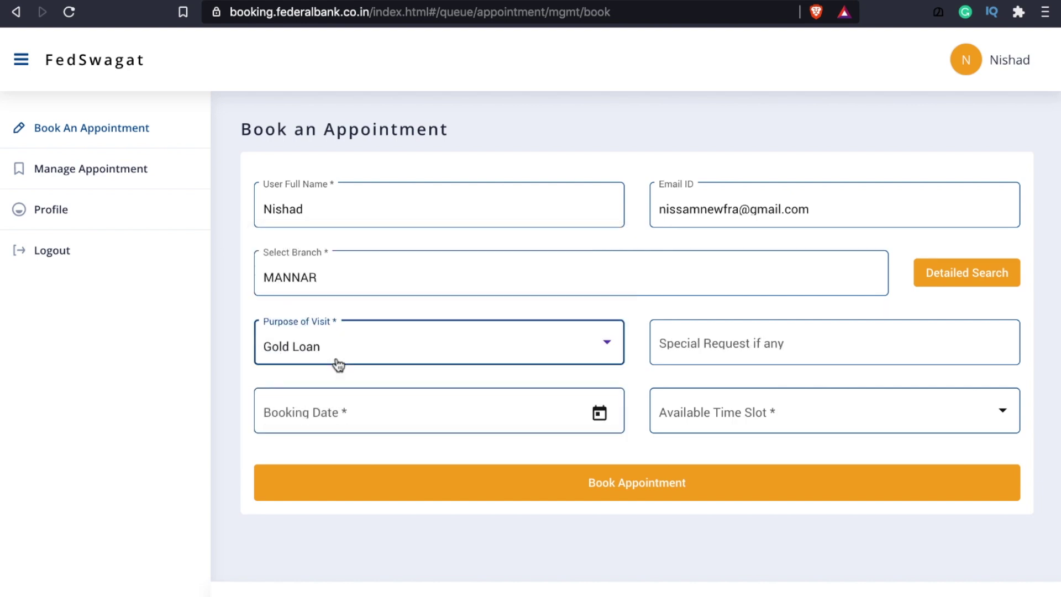
Step: Set the purpose of visit to Locker Operations
left_click(330, 352)
left_click(334, 354)
key("Down")
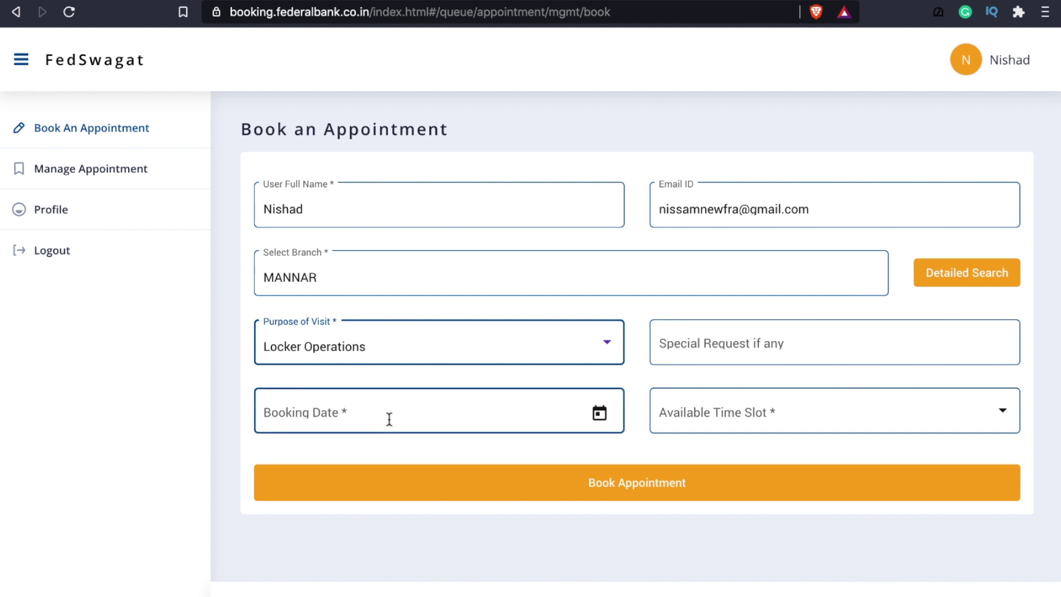
Step: Try to set the booking date to 5/24/2021
left_click(601, 415)
left_click(310, 331)
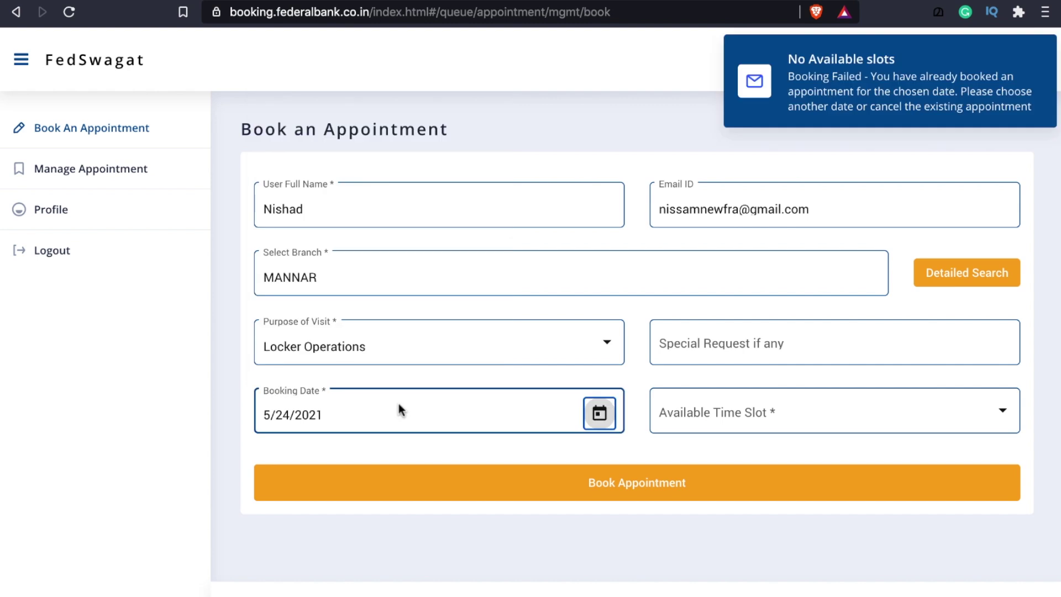
left_click(597, 413)
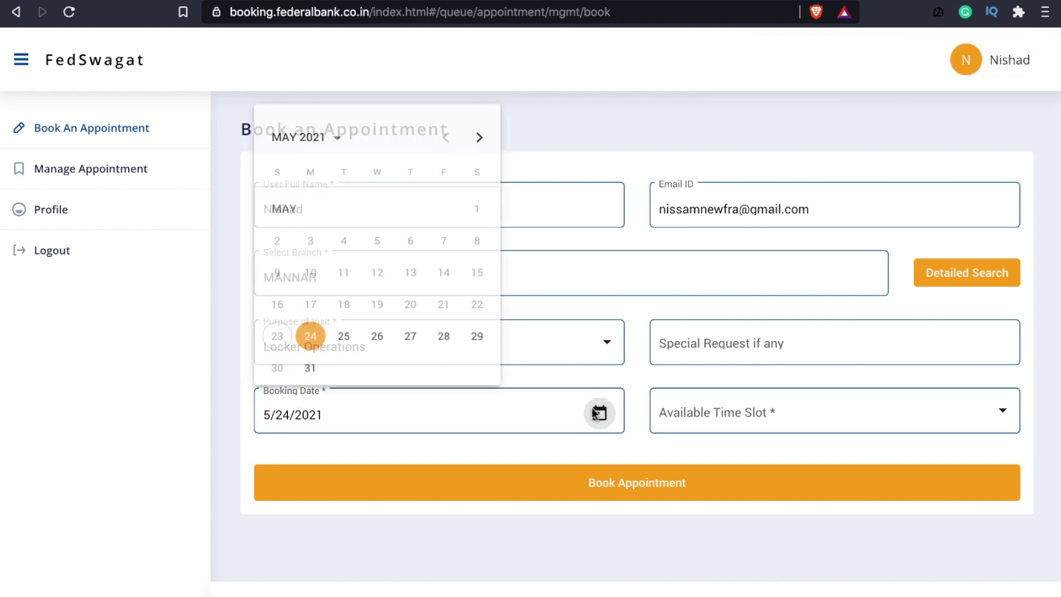
left_click(320, 336)
Step: Book the appointment for 5/25/2021 in the 11:30 - 12:00 time slot
left_click(601, 414)
left_click(344, 334)
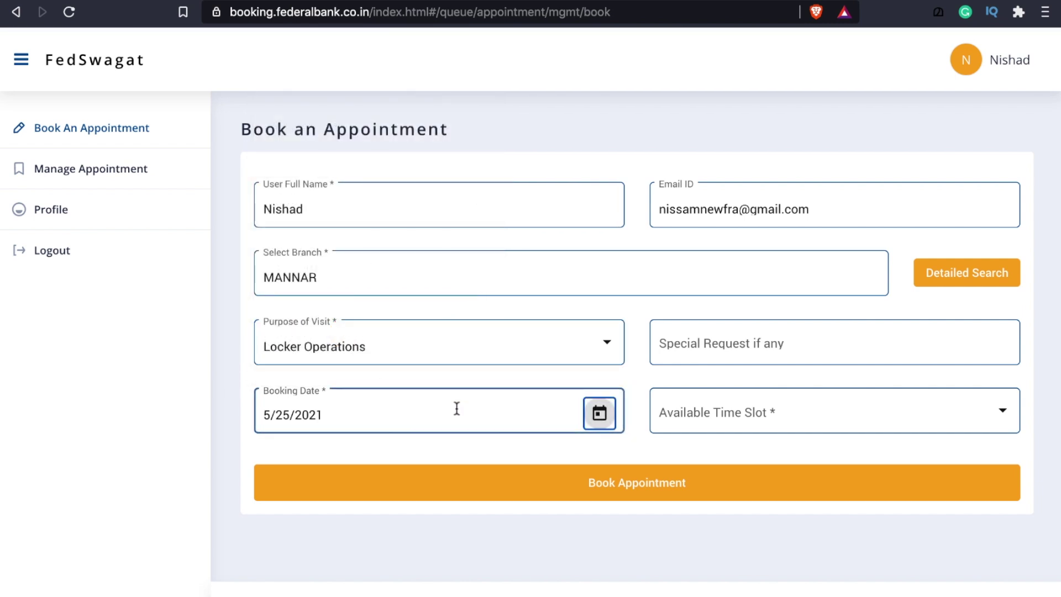
left_click(758, 423)
left_click(713, 527)
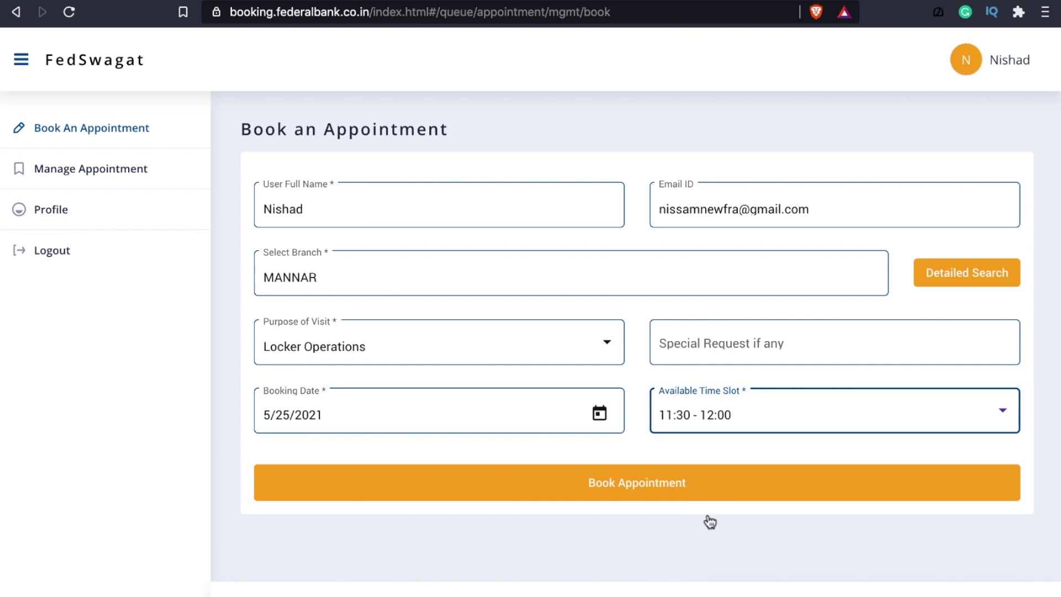
left_click(690, 485)
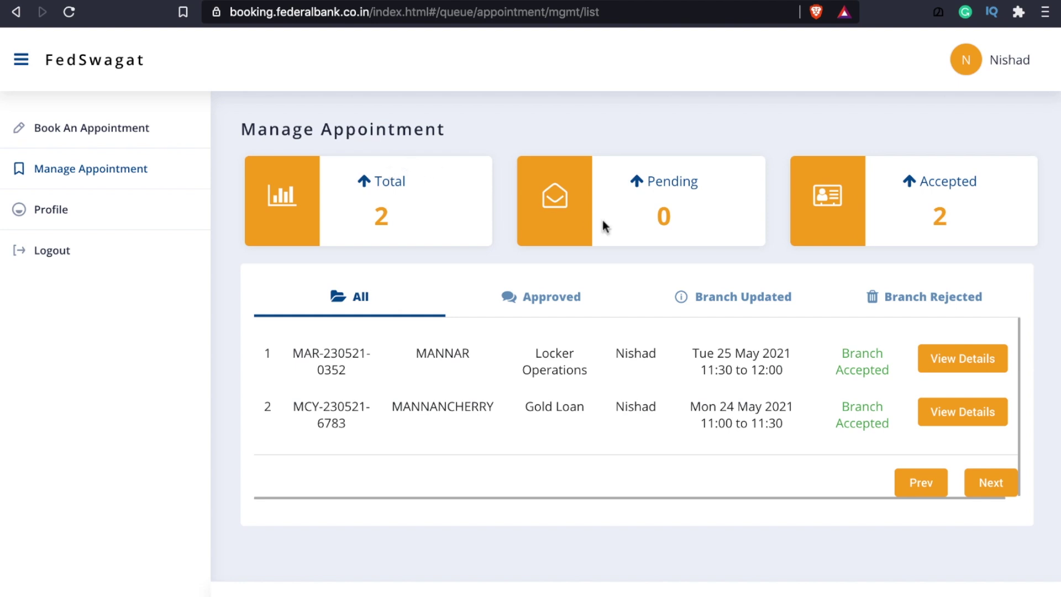
left_click_drag(683, 181, 684, 212)
left_click(607, 183)
mouse_move(669, 215)
left_mouse_down()
mouse_move(629, 185)
mouse_move(664, 219)
left_mouse_up()
left_click(663, 219)
Step: Open the details of the MANNAR Locker Operations appointment and cancel that appointment
left_click(946, 355)
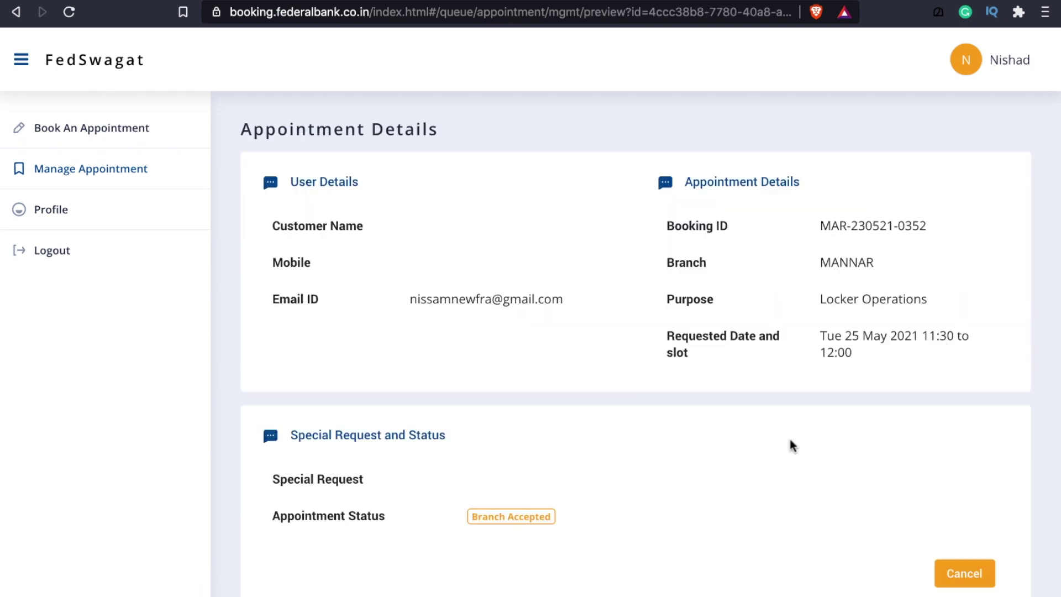
scroll(714, 458, "down", 1)
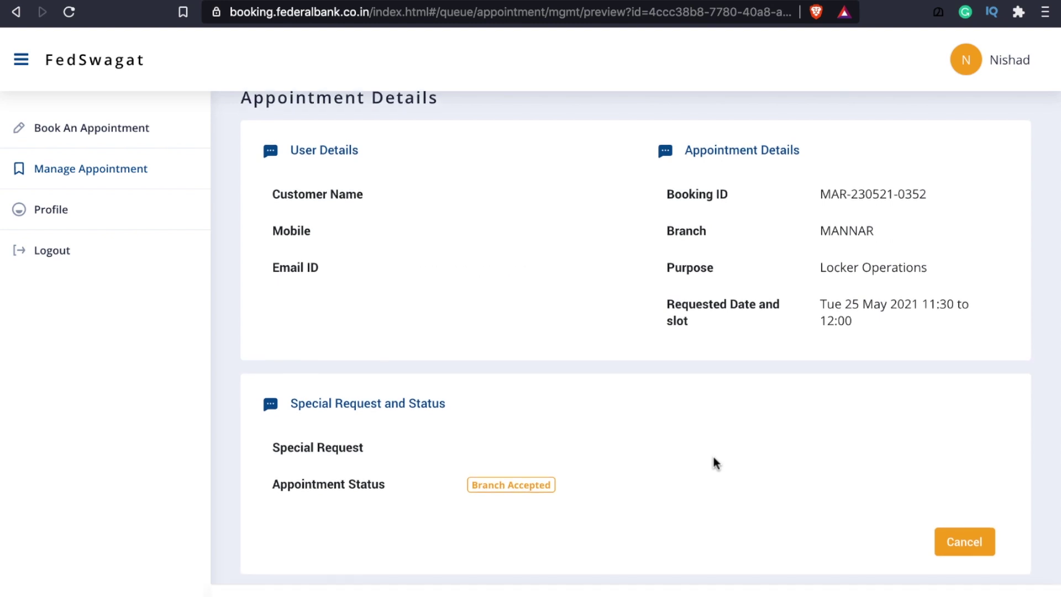
scroll(431, 290, "down", 1)
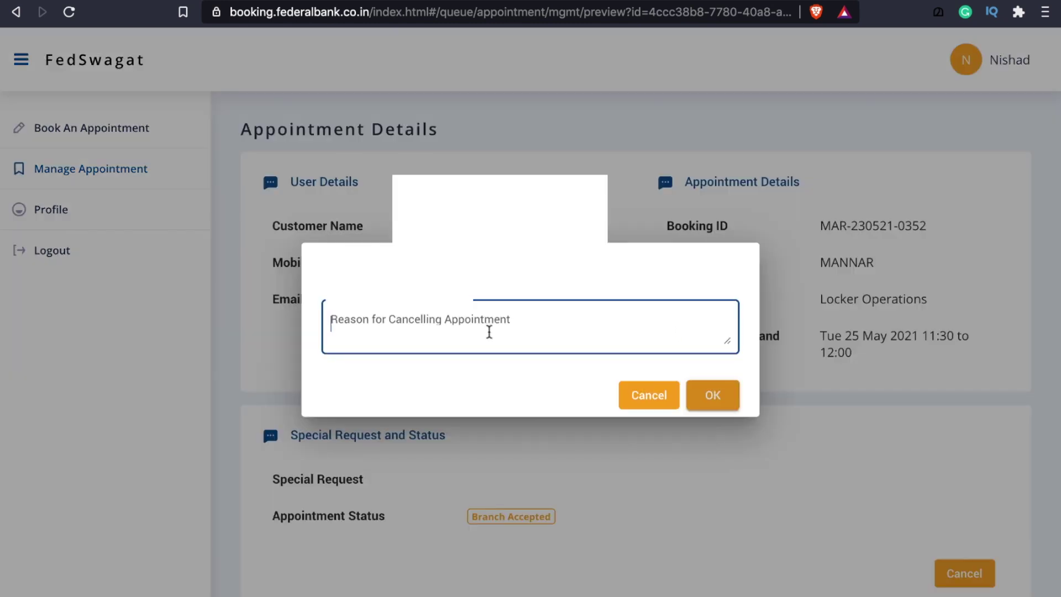
left_click(491, 331)
left_click(730, 407)
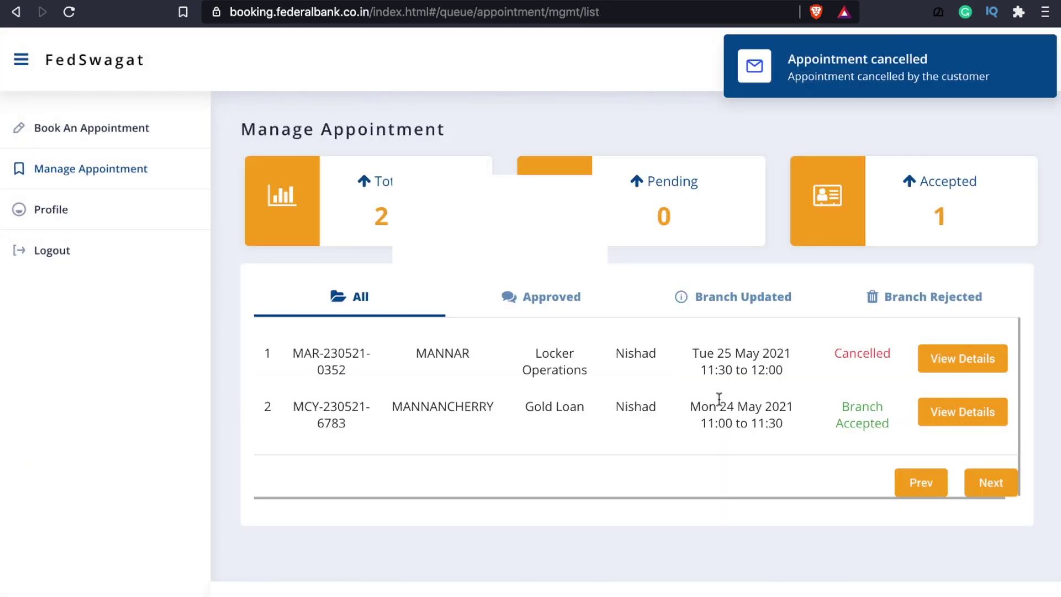
Step: Open the details of the MANNANCHERRY Gold Loan appointment and cancel that appointment
left_click(955, 425)
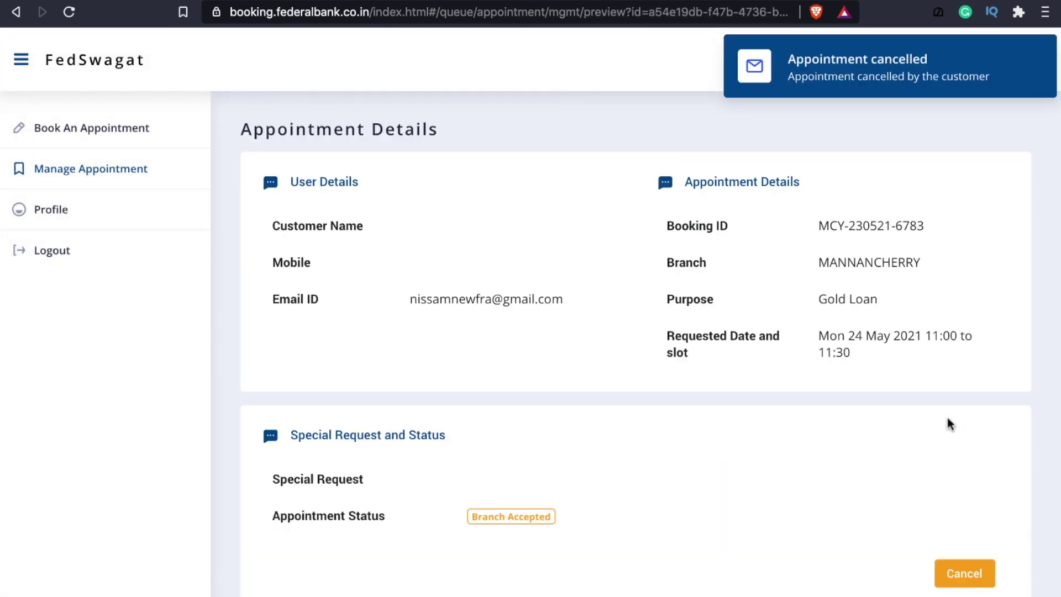
scroll(885, 426, "down", 1)
left_click(987, 537)
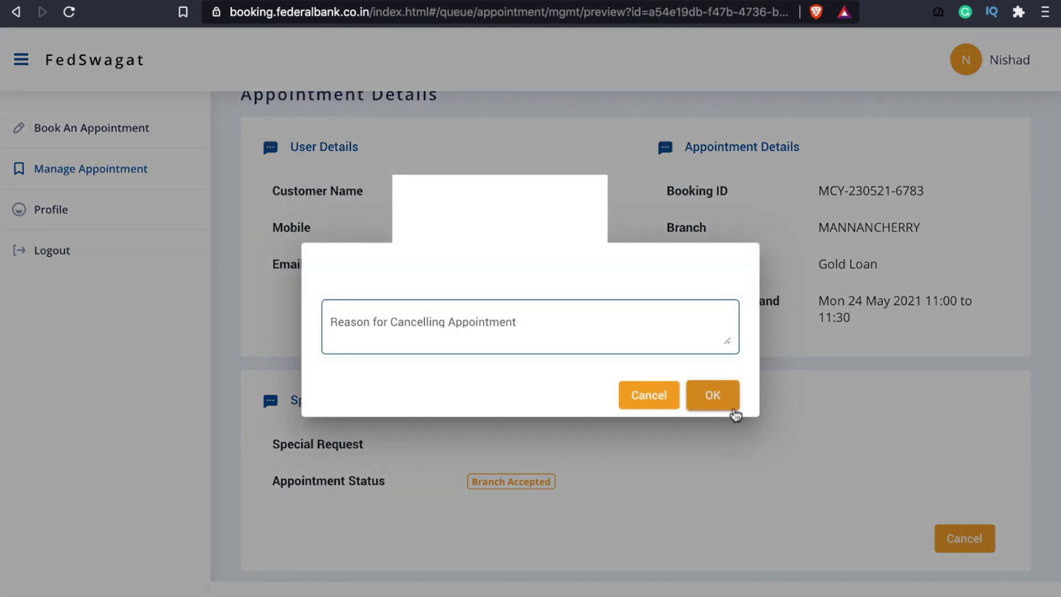
left_click(718, 398)
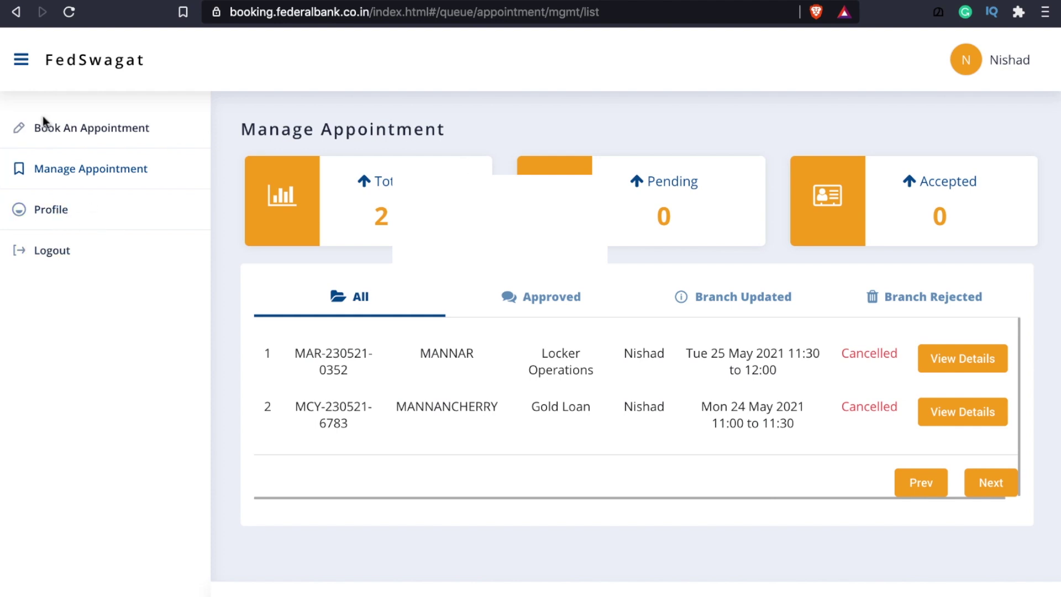
left_click(23, 63)
left_click(23, 63)
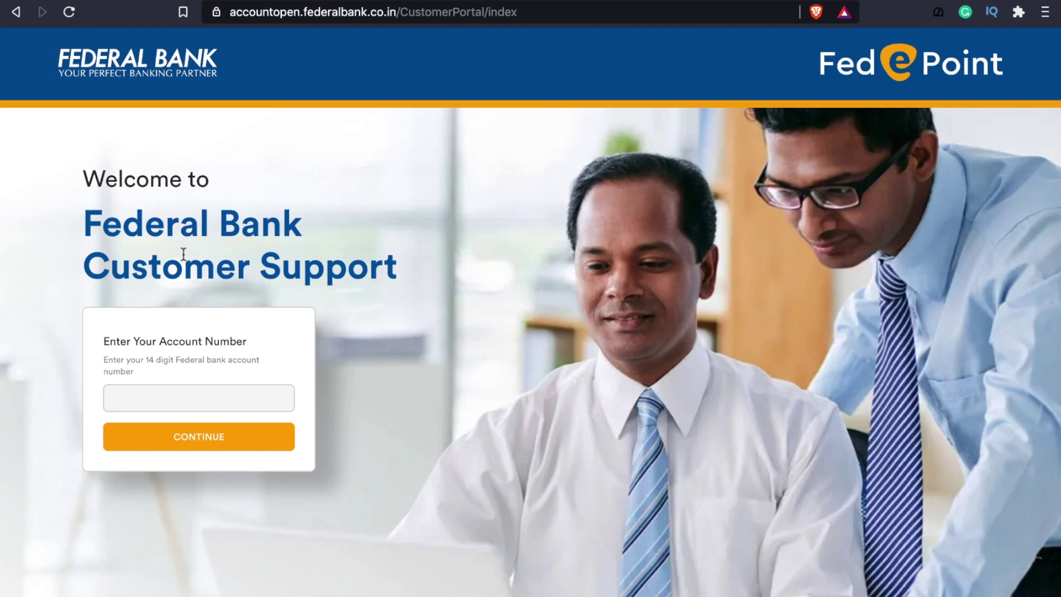
Step: Enter the account number and sign in to the Fed-e-Point customer support portal
scroll(184, 255, "down", 1)
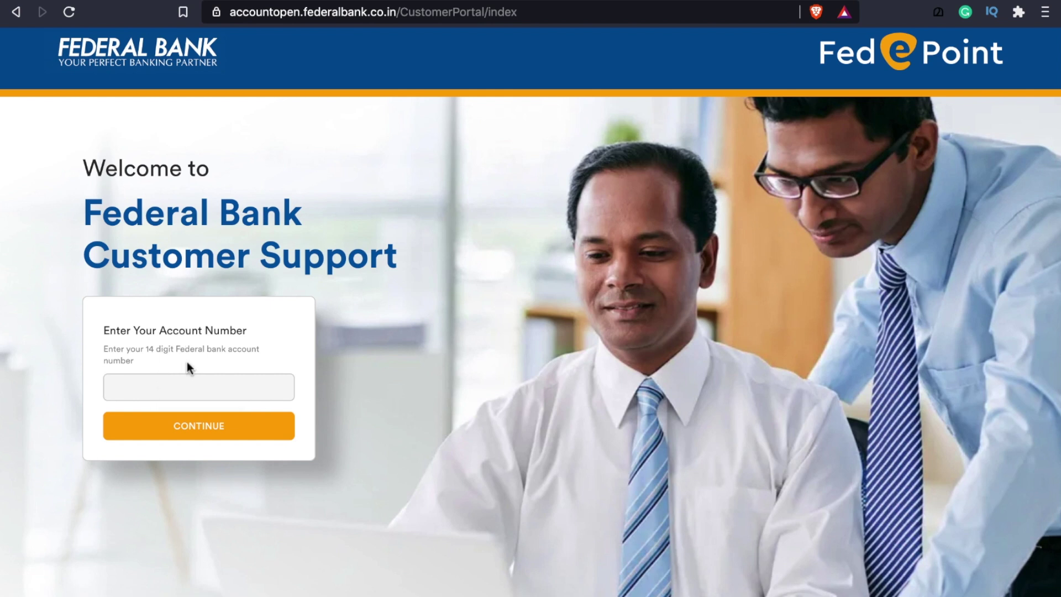
left_click(189, 393)
key("Return")
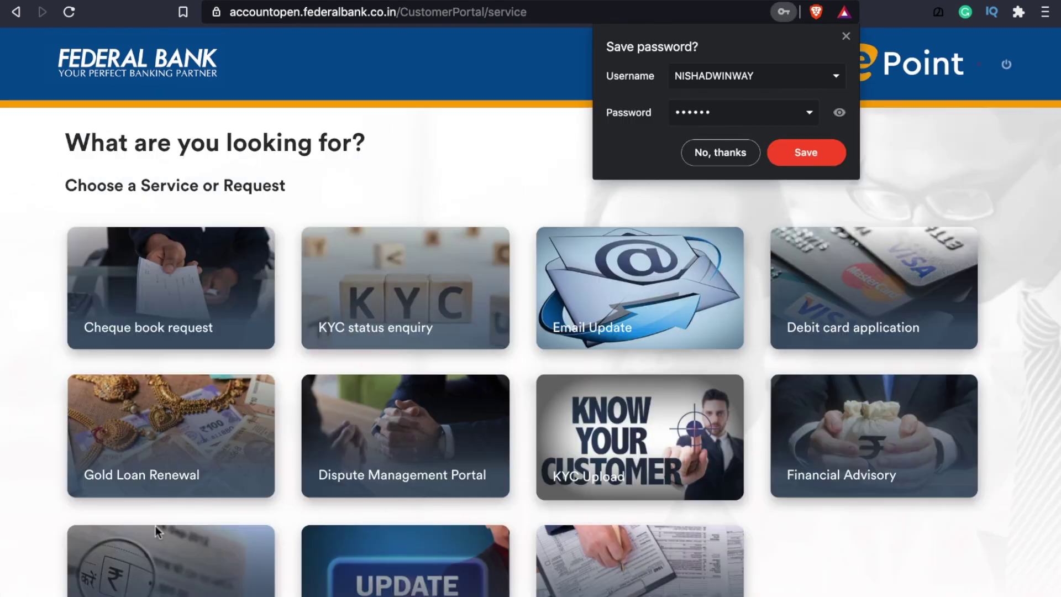
Step: Decline saving the login password and look over the services and requests offered on the portal
left_click(729, 152)
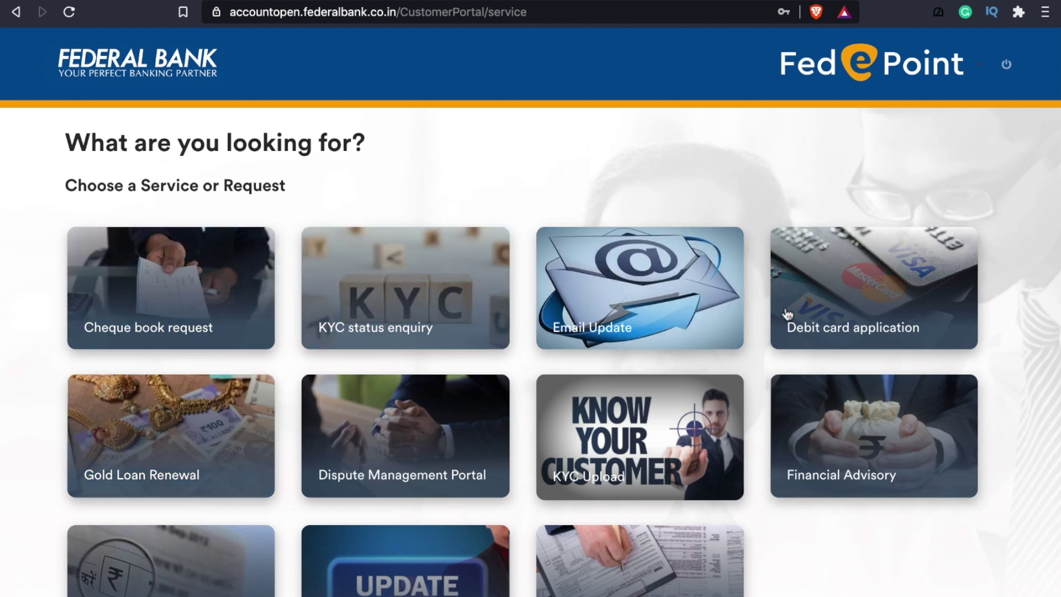
scroll(838, 322, "down", 1)
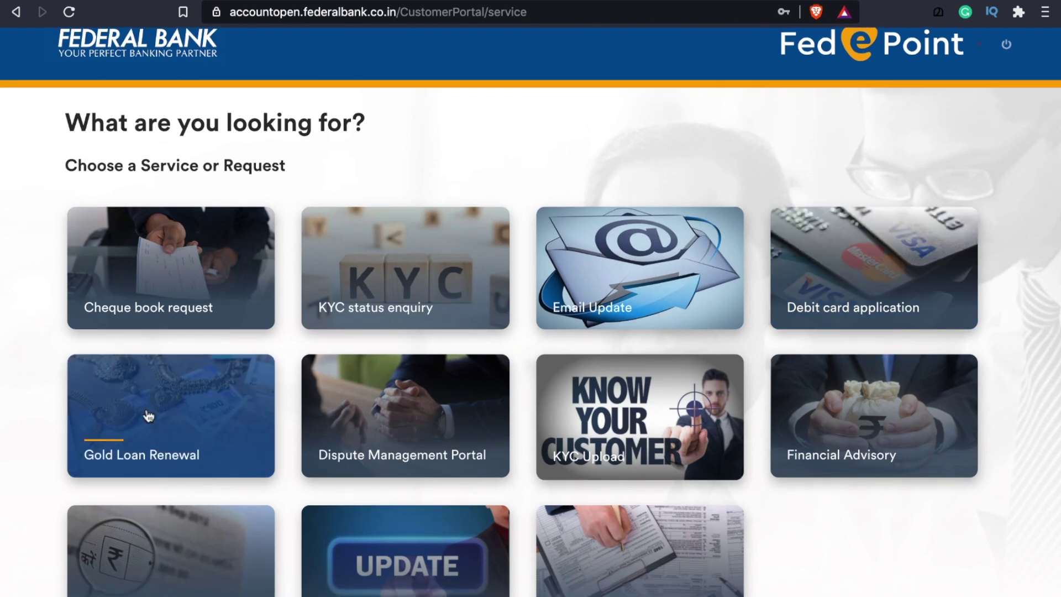
scroll(148, 416, "down", 1)
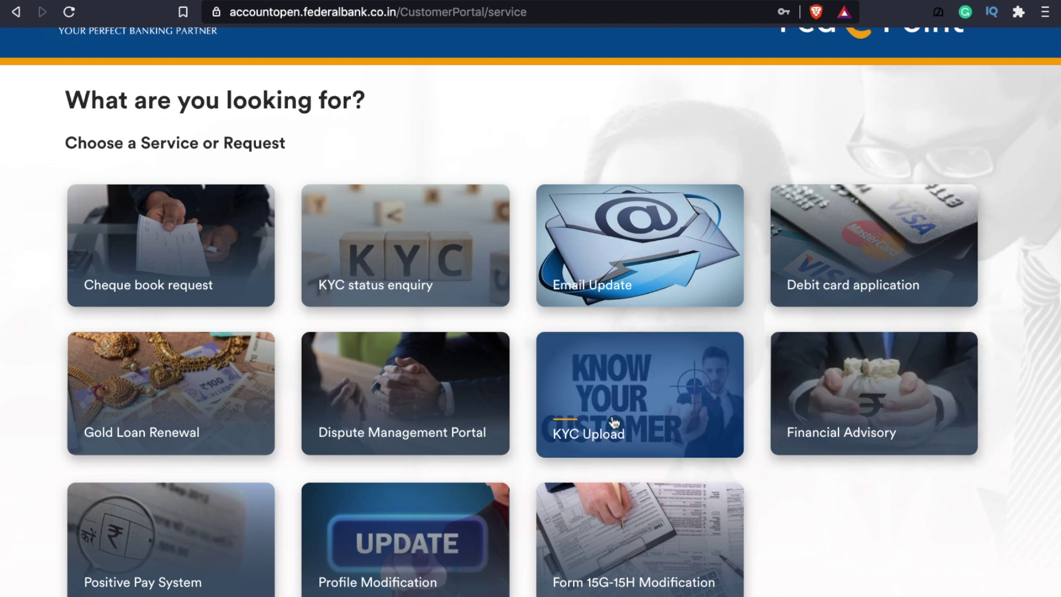
scroll(586, 417, "down", 1)
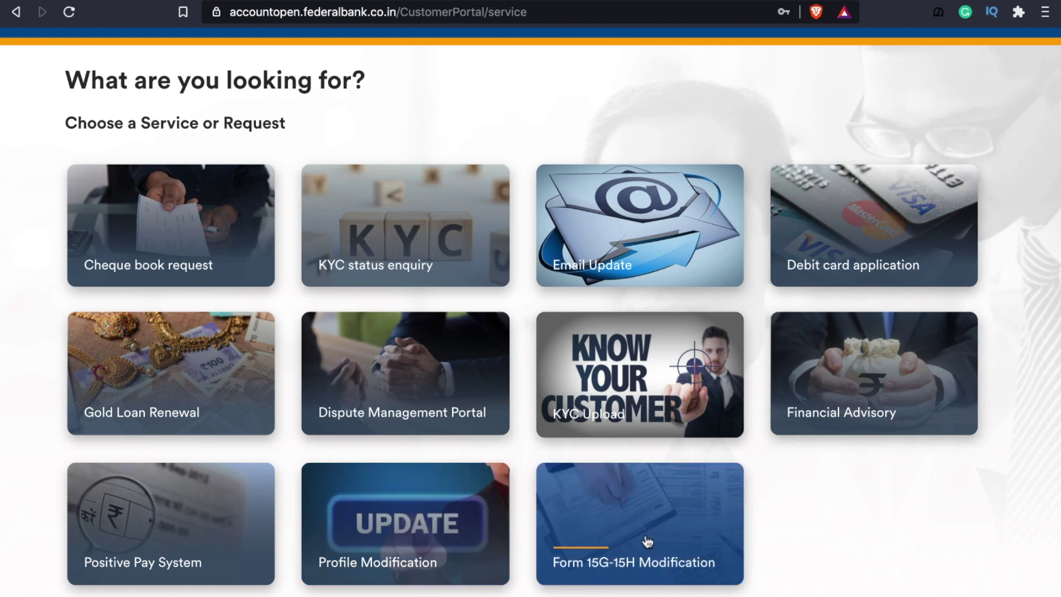
scroll(646, 541, "up", 1)
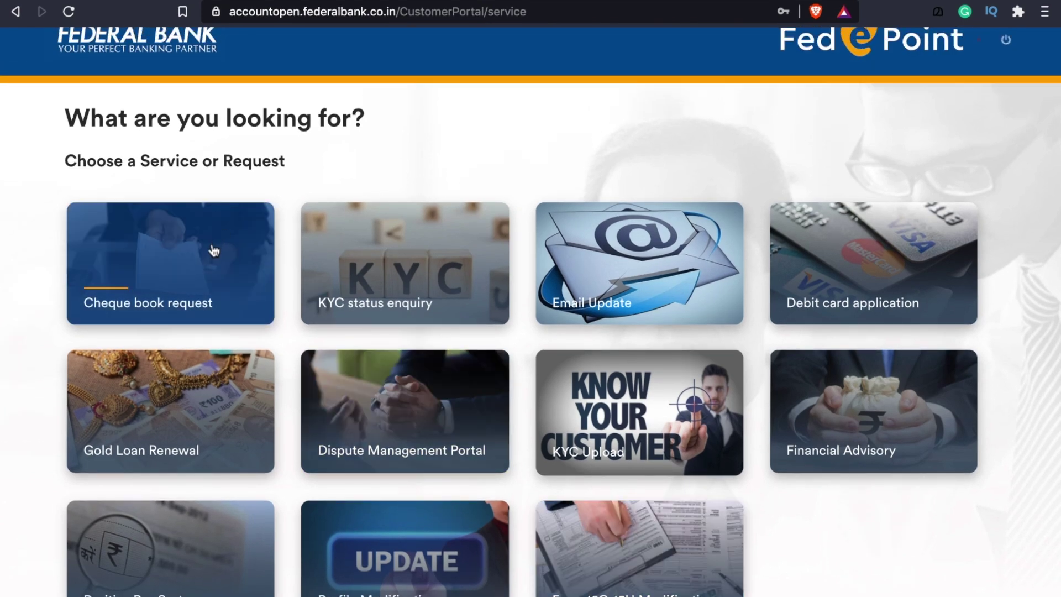
Step: Open the cheque book request form, choose the account, and close the form without submitting
left_click(202, 264)
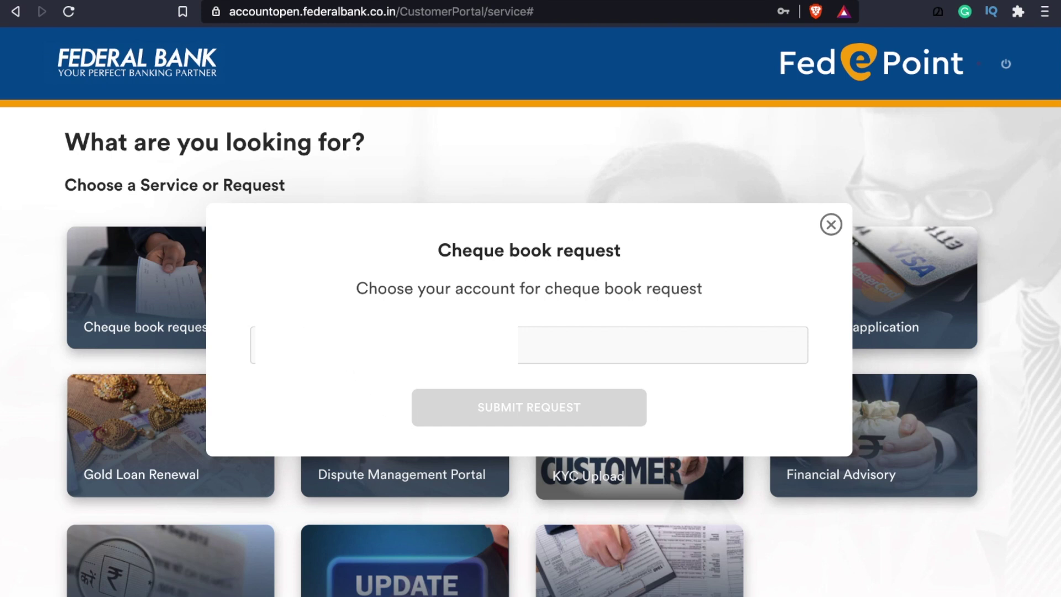
left_click(459, 369)
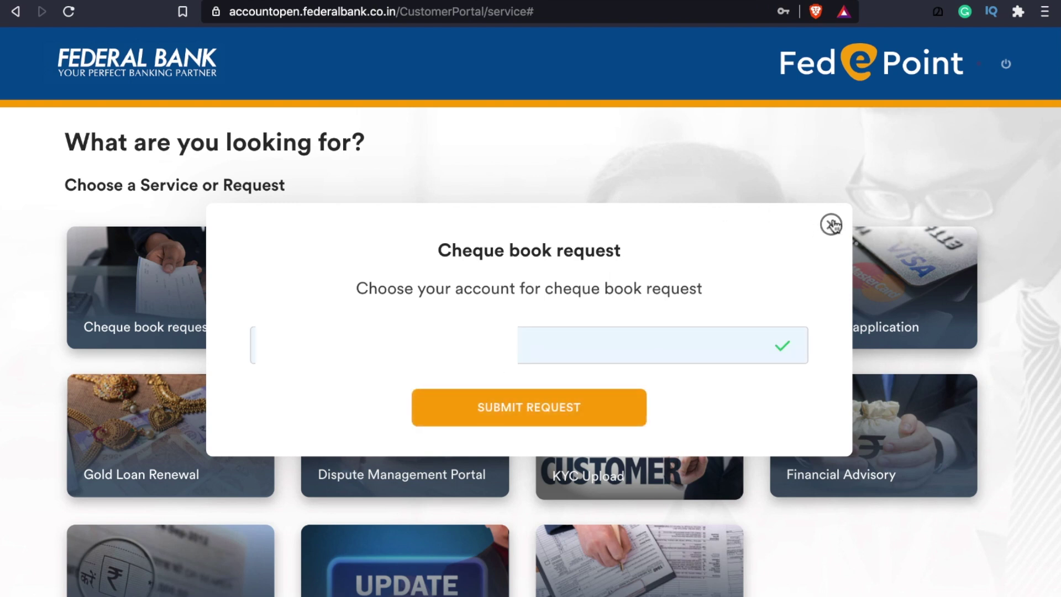
left_click(831, 223)
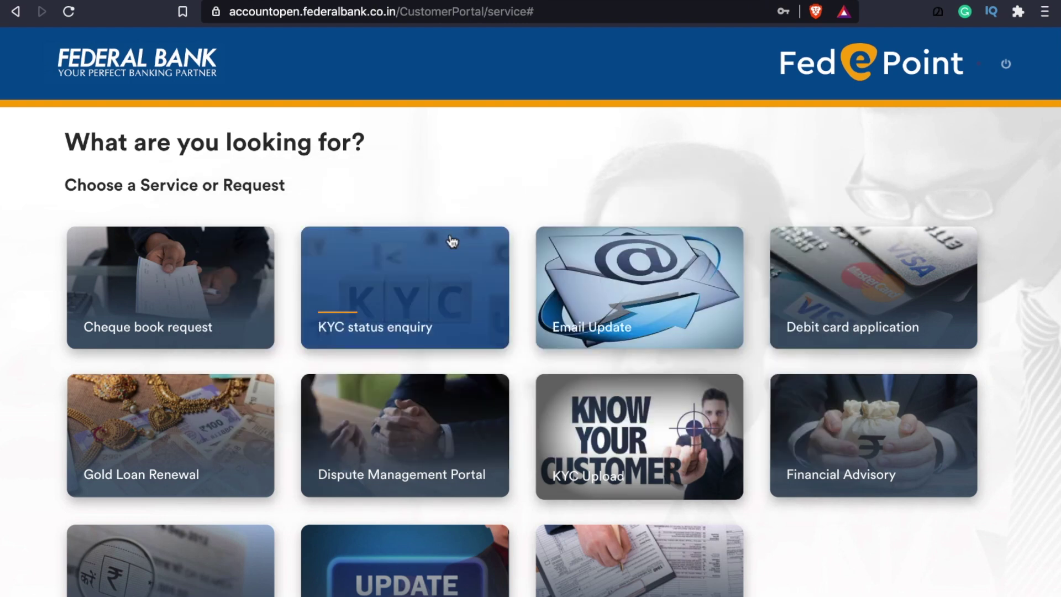
Step: Check the account's KYC status and close the enquiry result
left_click(446, 272)
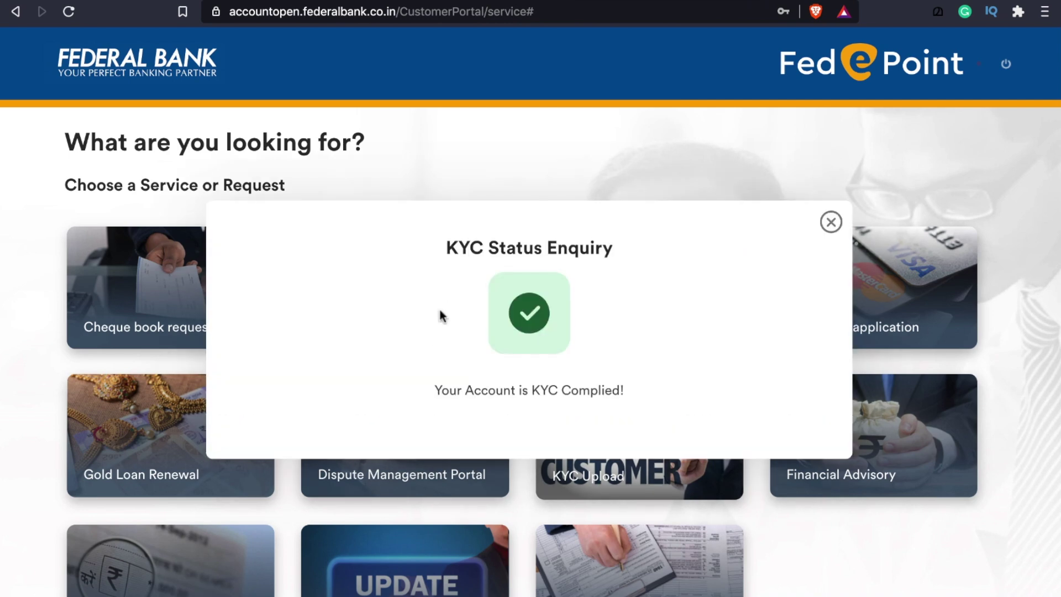
scroll(440, 312, "down", 1)
left_click(831, 222)
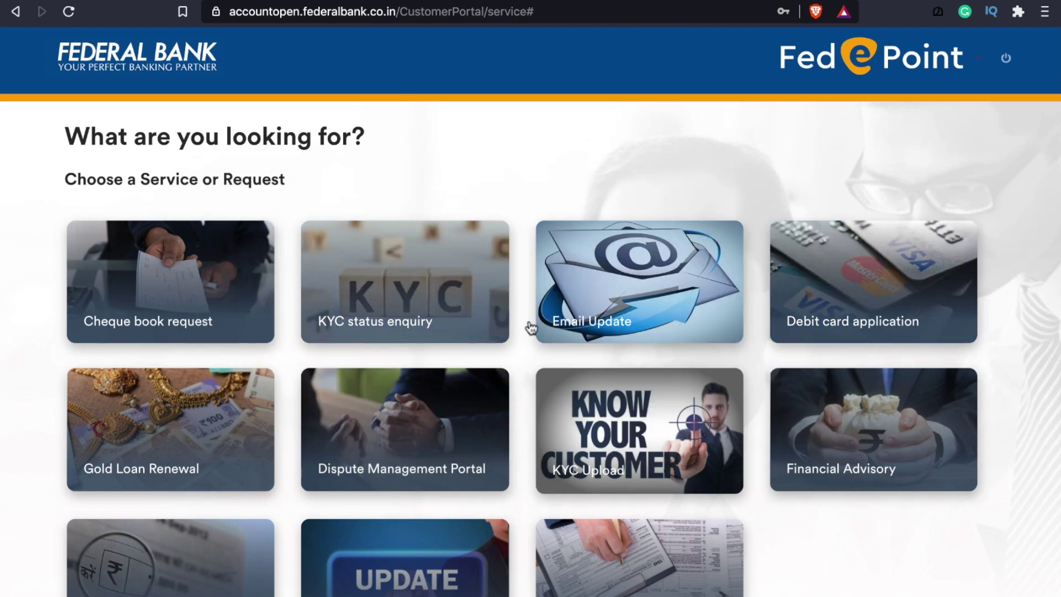
Step: Open the Email Update form, view its email field, and close the form without submitting
left_click(625, 304)
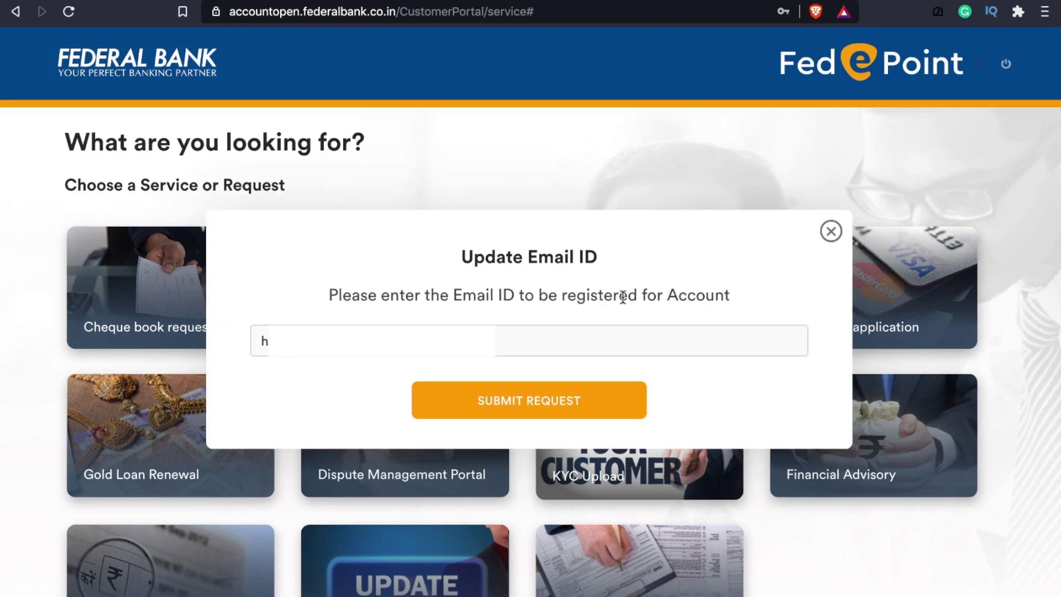
left_click(653, 341)
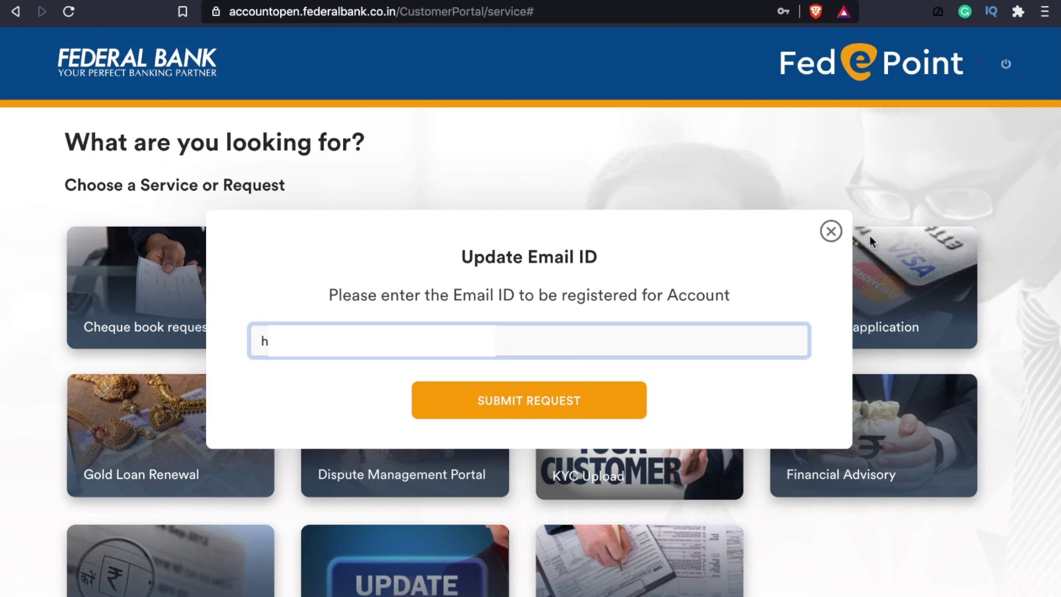
left_click(831, 231)
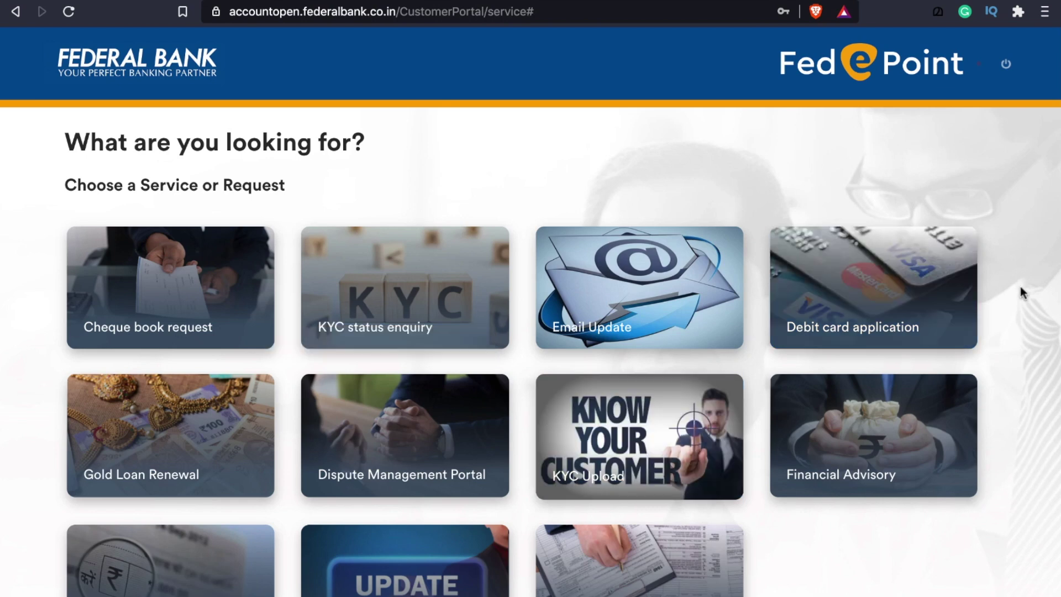
Step: Open the debit card application, expand the account, choose the CROWN scheme, and close the request without continuing
scroll(1023, 290, "down", 1)
left_click(876, 267)
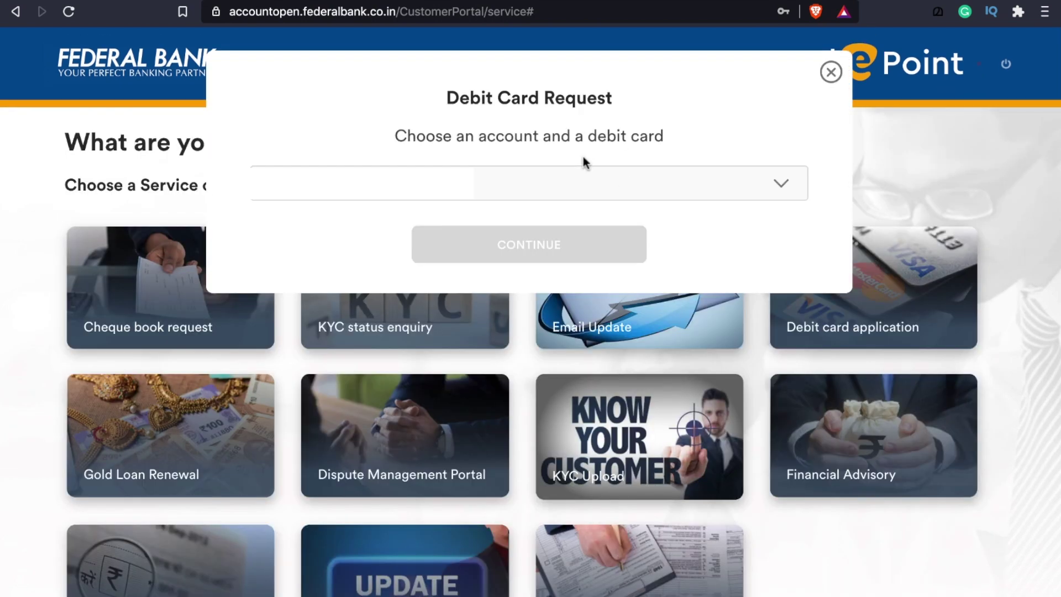
left_click(575, 183)
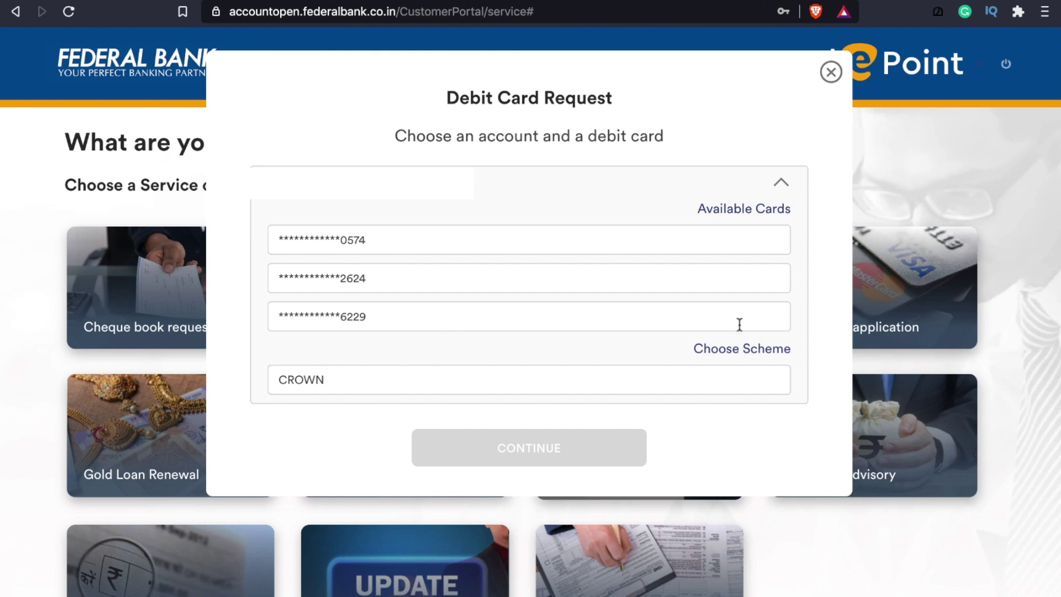
left_click(349, 382)
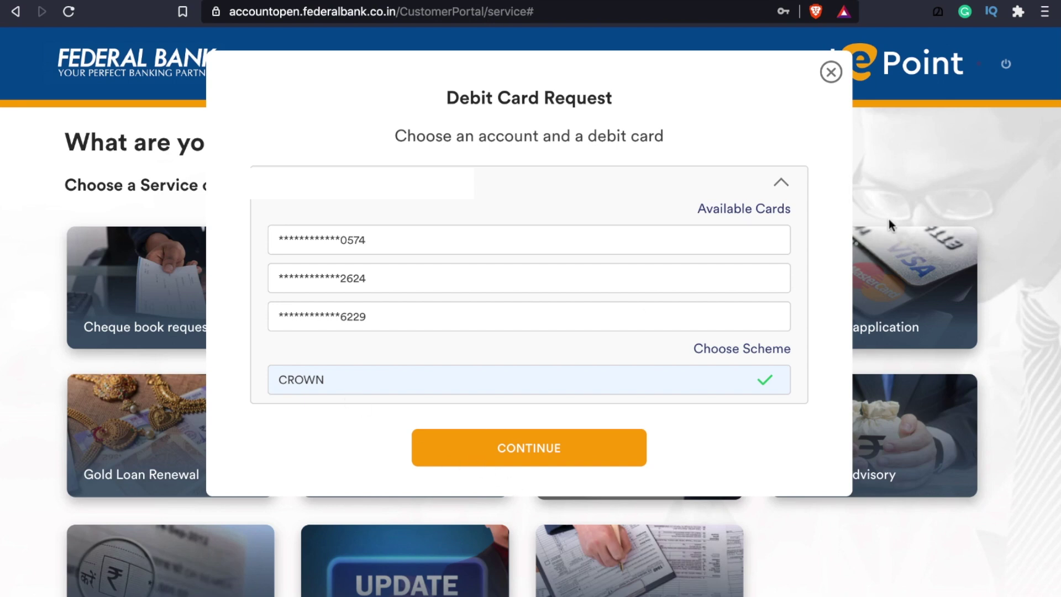
left_click(830, 73)
Step: Open the Gold Loan Renewal service
scroll(122, 322, "down", 2)
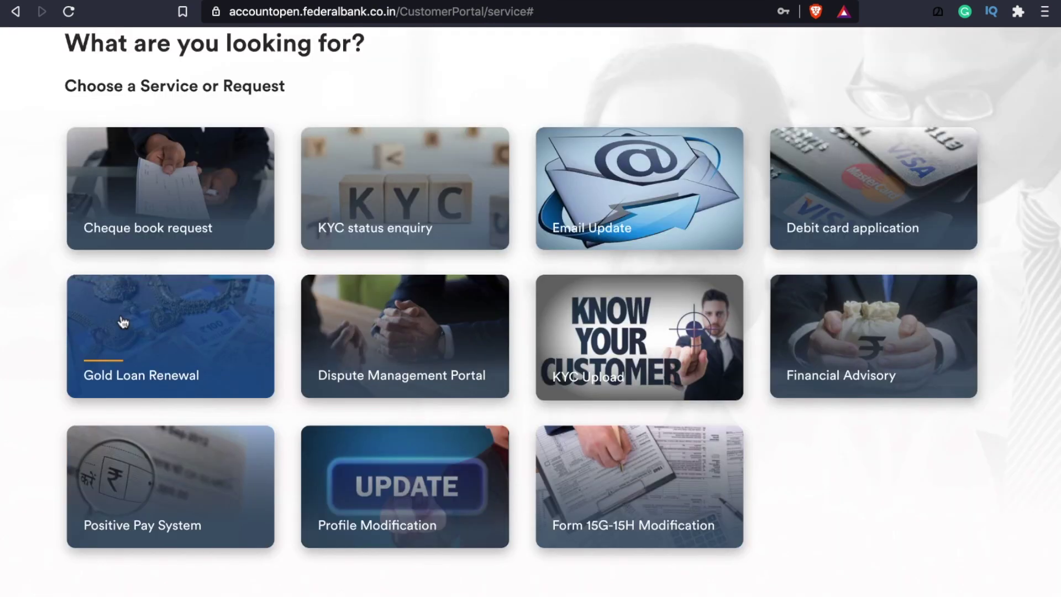
left_click(141, 325)
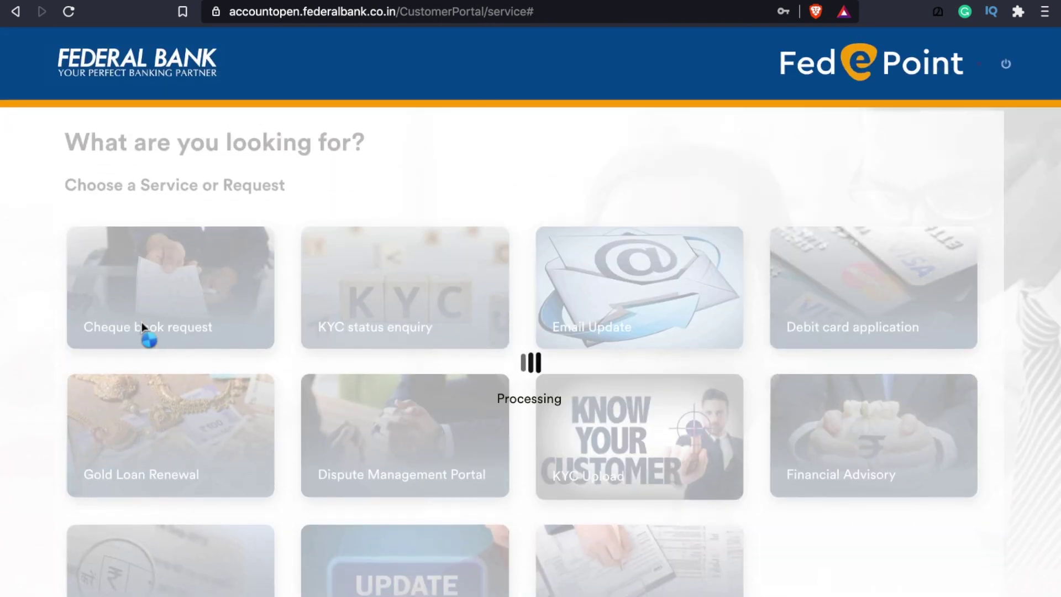
Step: Open the Dispute Management Portal and start lodging a new dispute
scroll(218, 497, "down", 2)
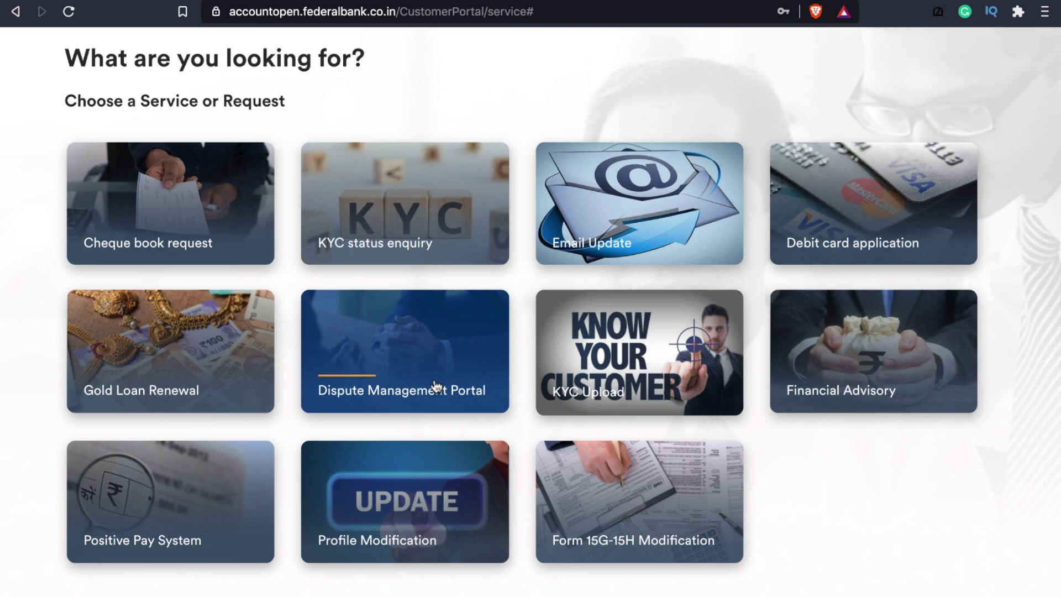
left_click(440, 336)
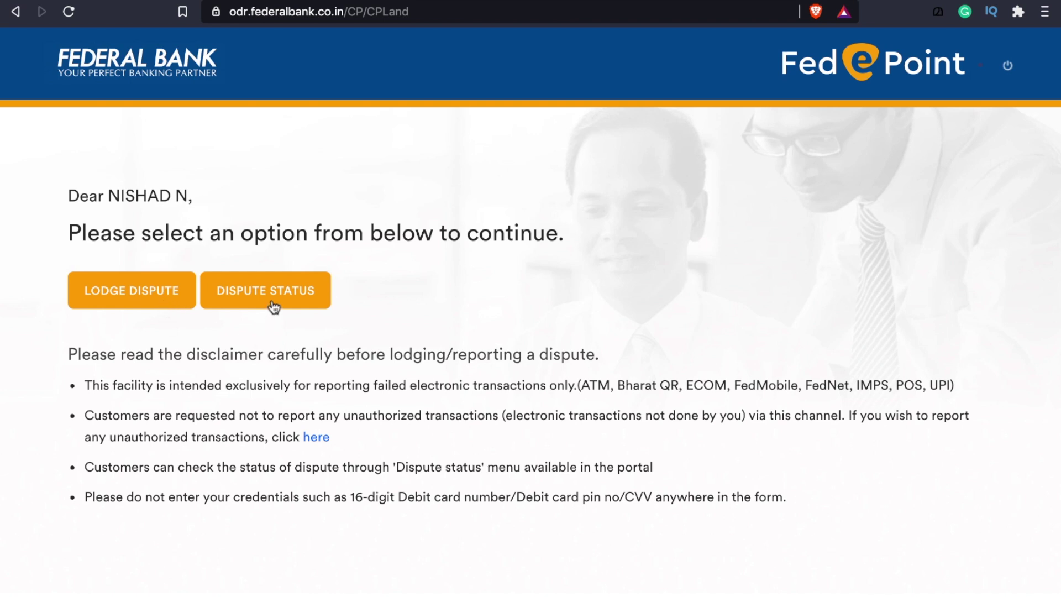
left_click(147, 299)
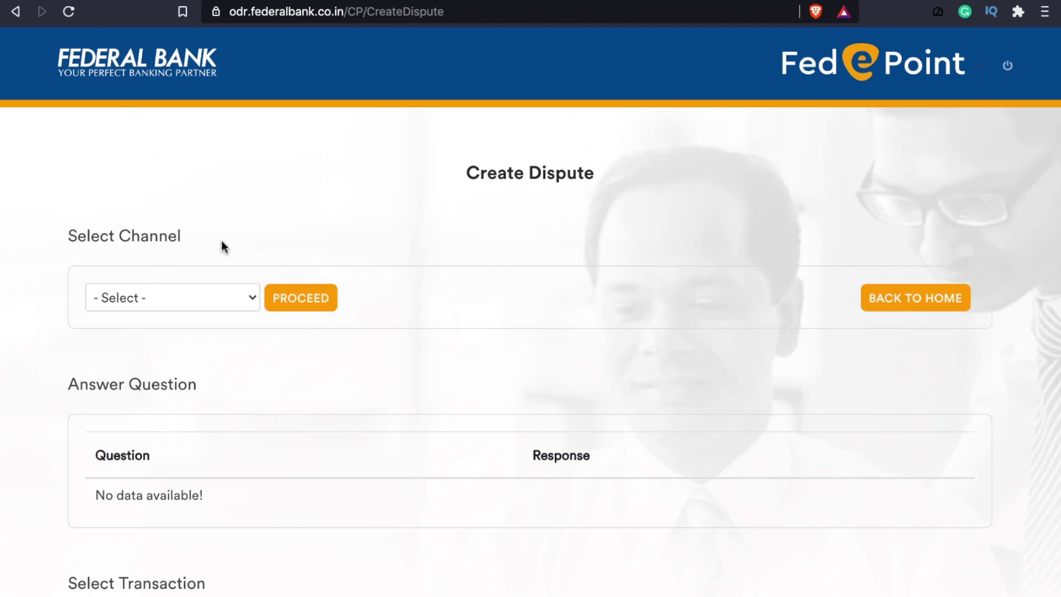
Step: Choose UPI as the dispute channel and proceed to its questions
scroll(247, 221, "down", 3)
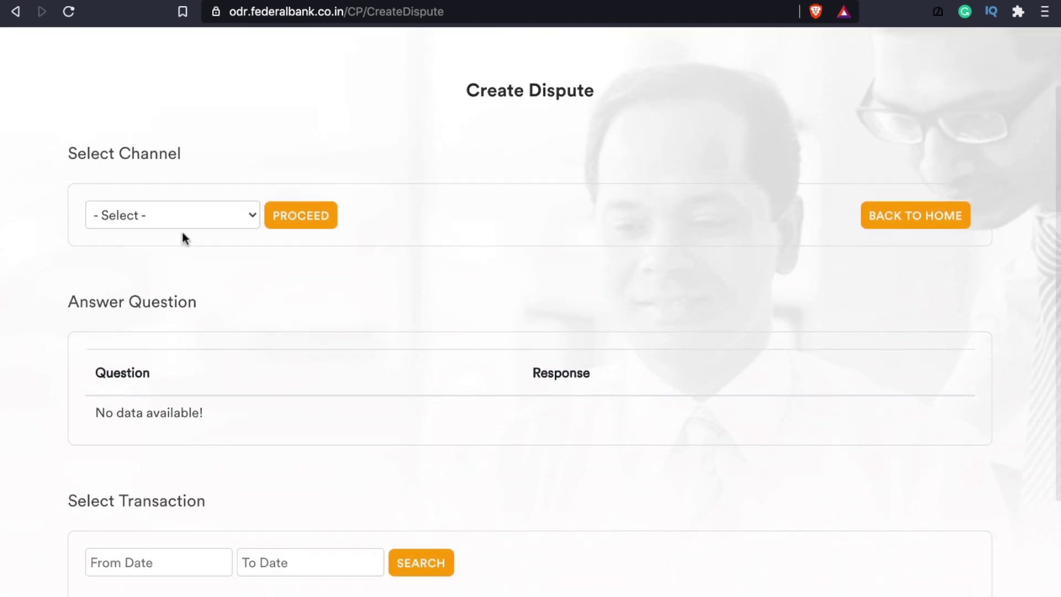
left_click(177, 214)
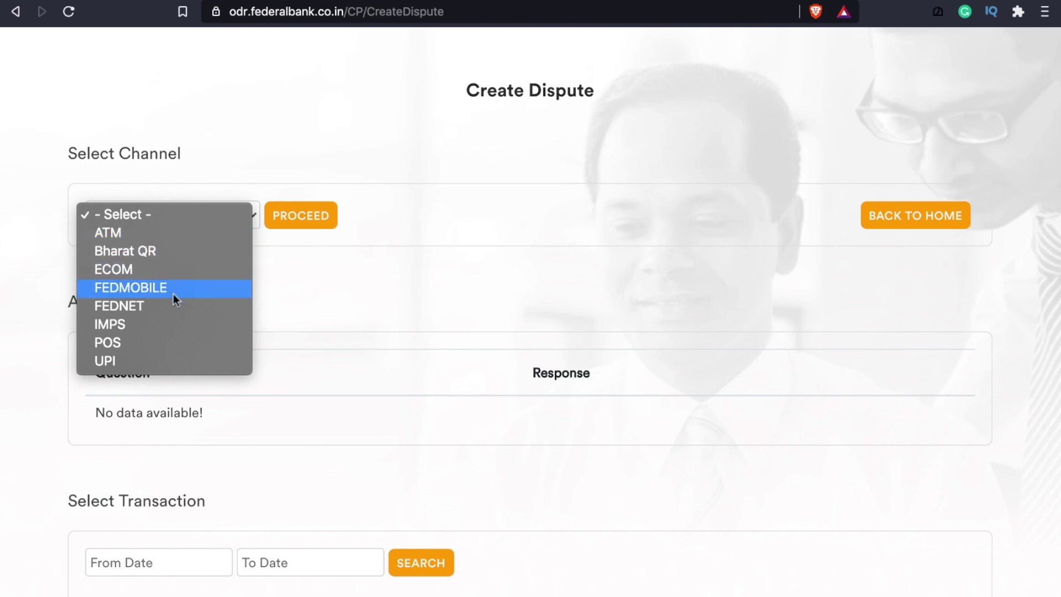
left_click(174, 359)
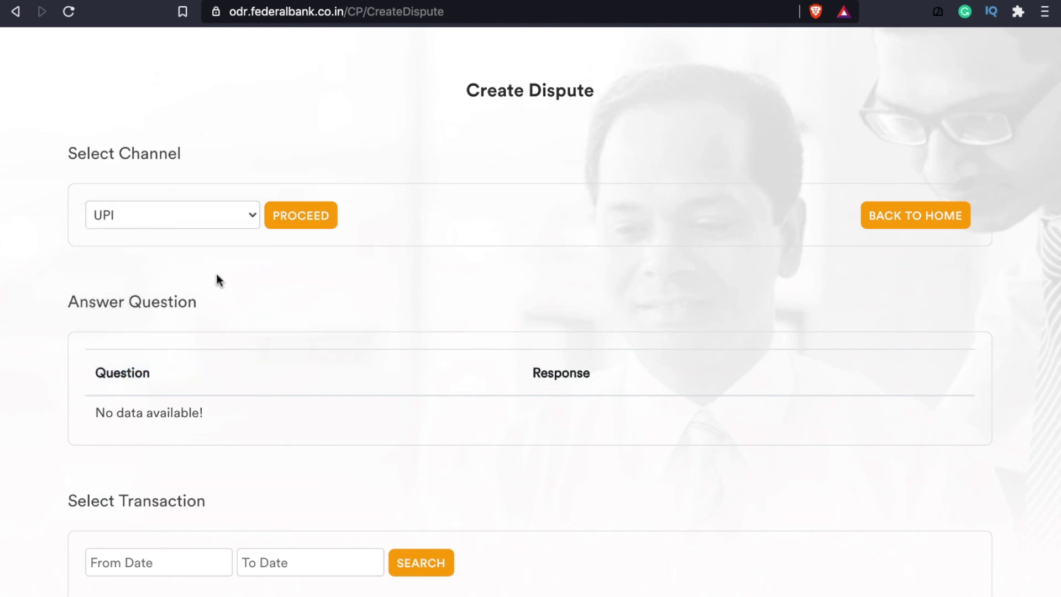
left_click(297, 220)
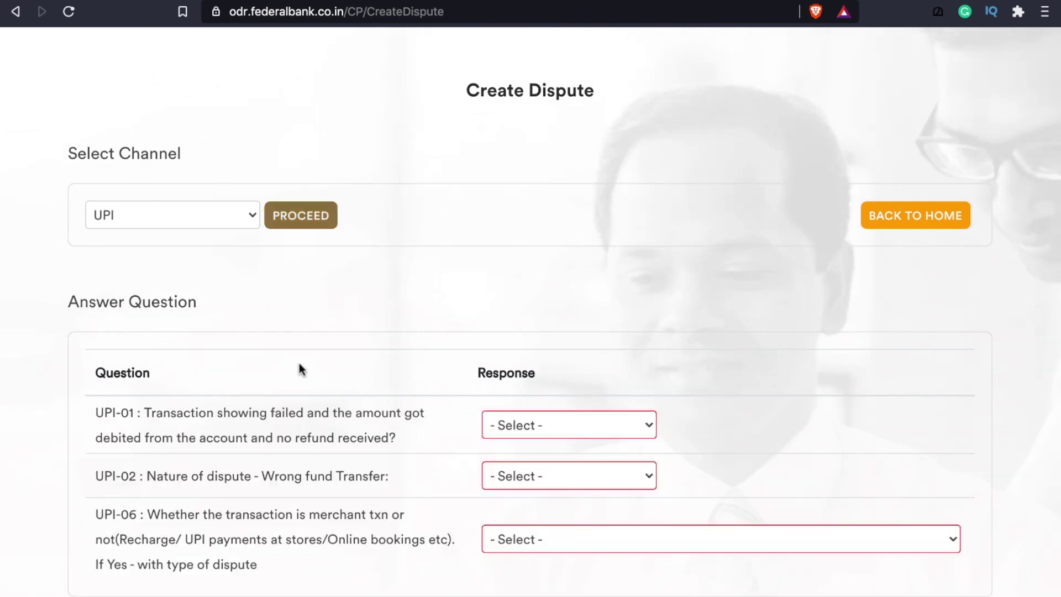
Step: Answer Yes to question UPI-01 about the failed, unrefunded transaction and view the response options for UPI-02
scroll(299, 365, "down", 3)
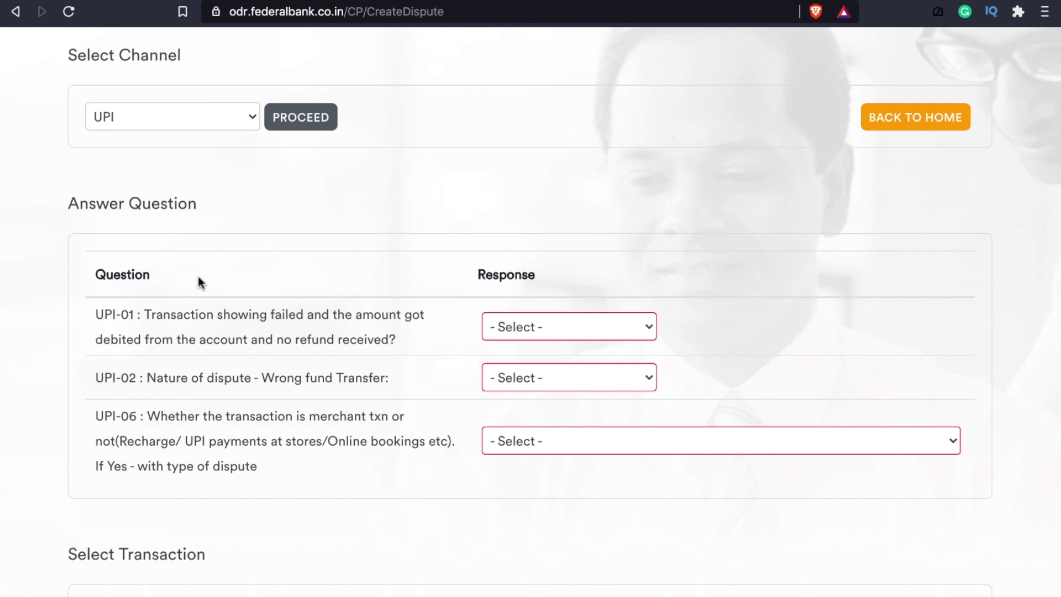
scroll(327, 316, "down", 1)
left_click(511, 307)
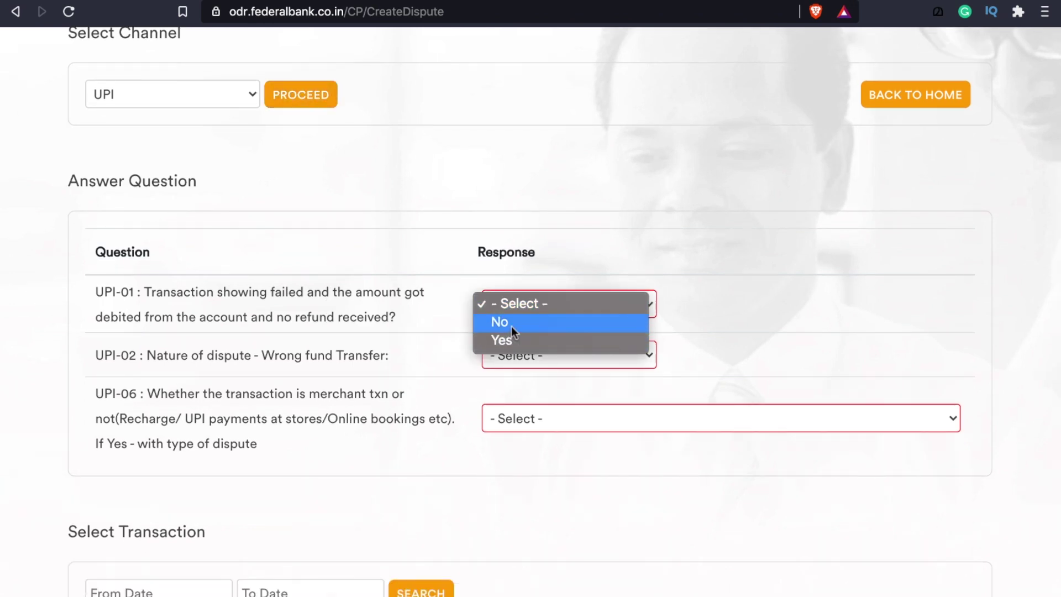
left_click(366, 359)
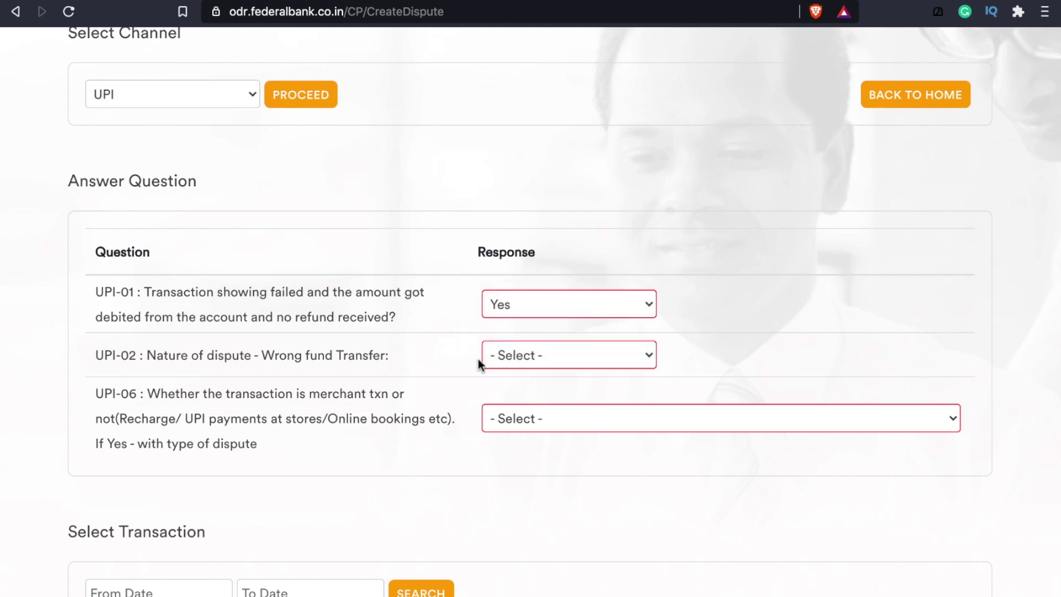
left_click(494, 357)
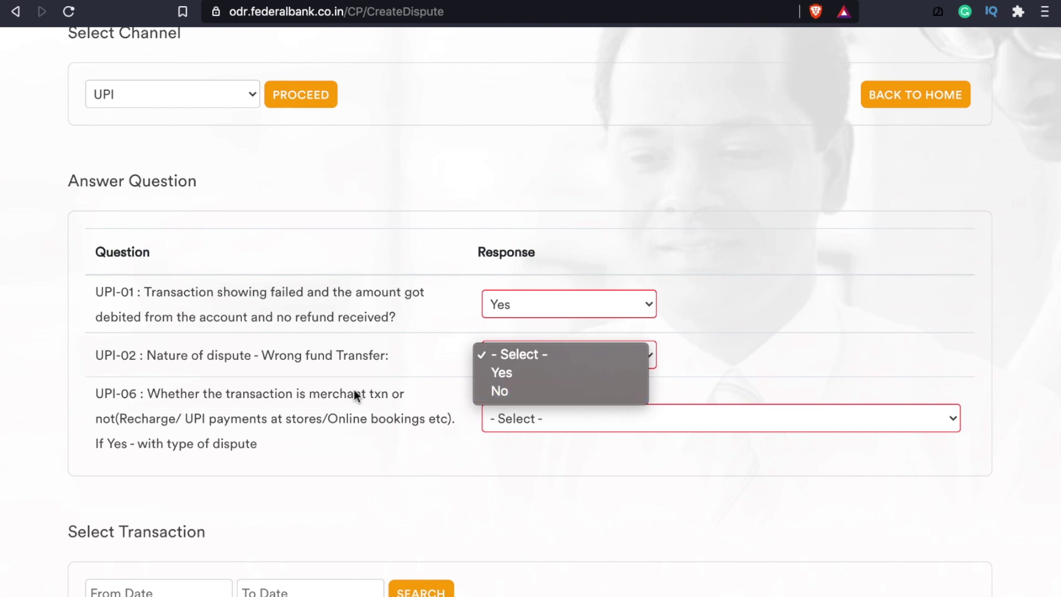
scroll(503, 343, "down", 2)
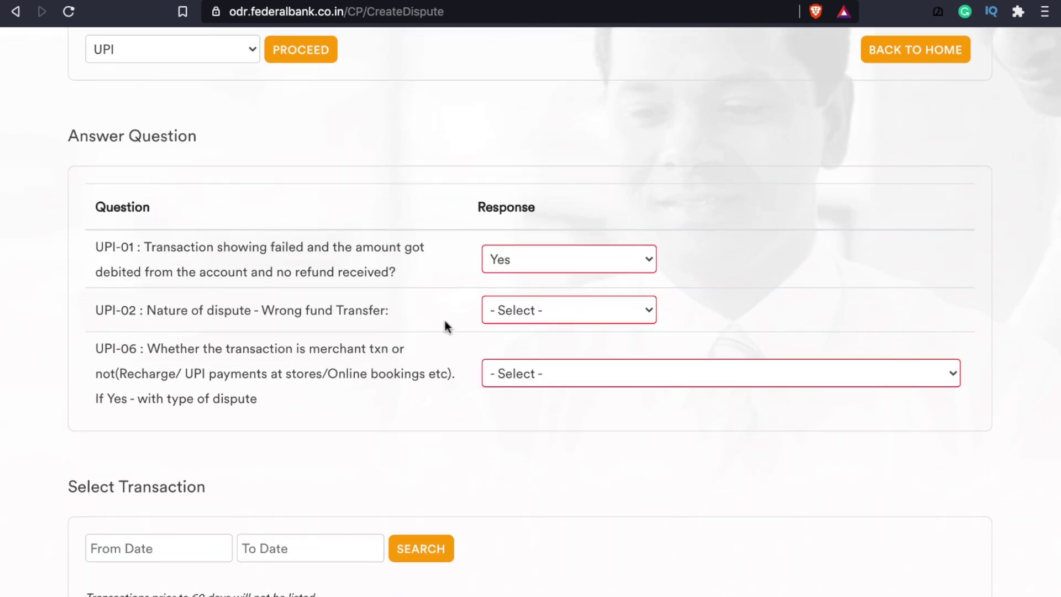
scroll(446, 325, "up", 1)
scroll(348, 268, "down", 1)
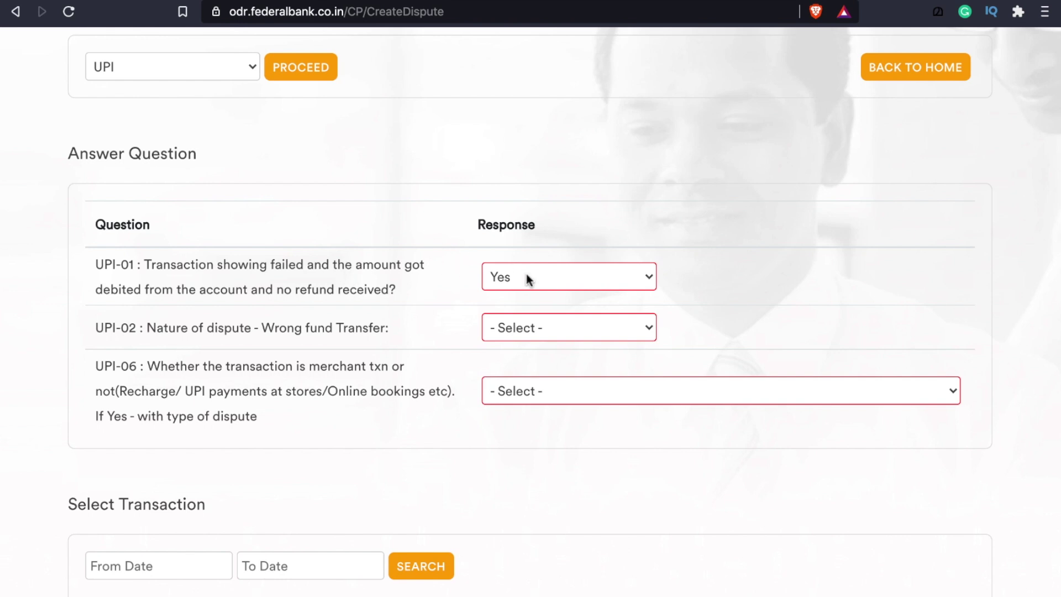
Step: Set the transaction search period from 11-May-2021 to 19-May-2021
scroll(508, 299, "down", 2)
scroll(398, 390, "down", 3)
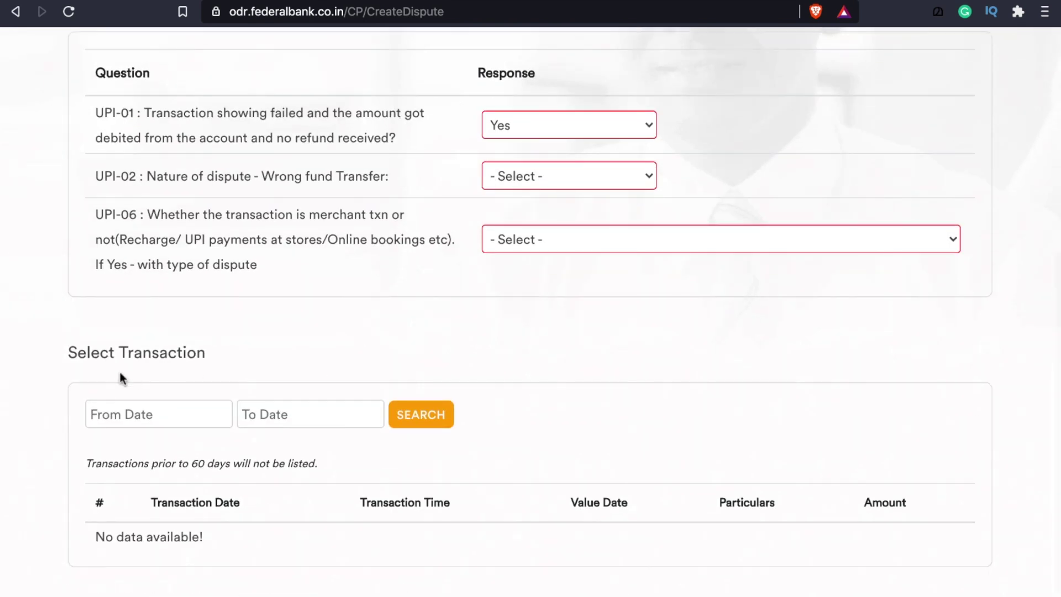
left_click(150, 420)
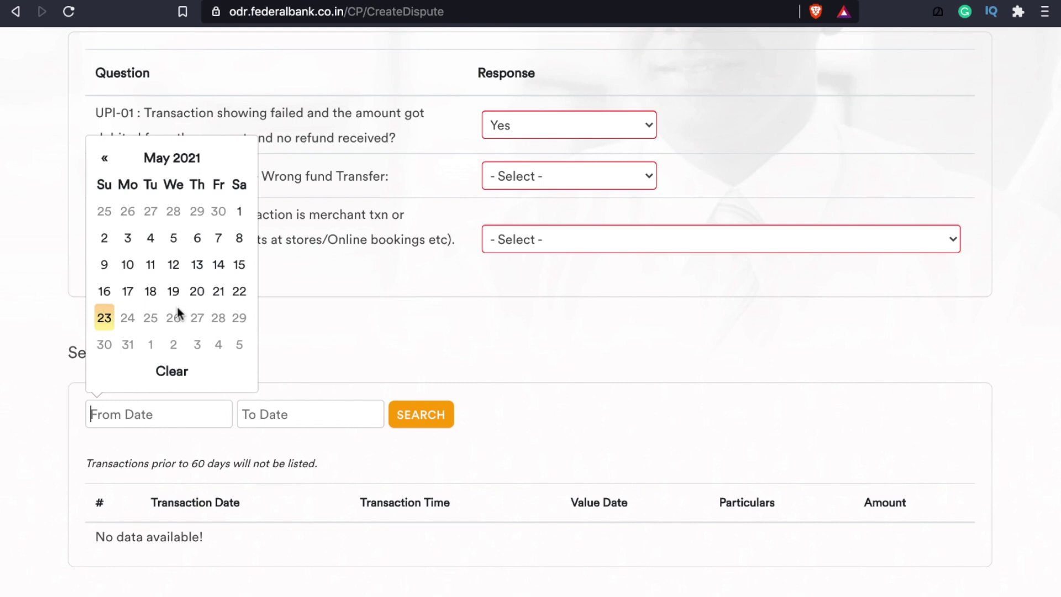
left_click(149, 267)
left_click(262, 423)
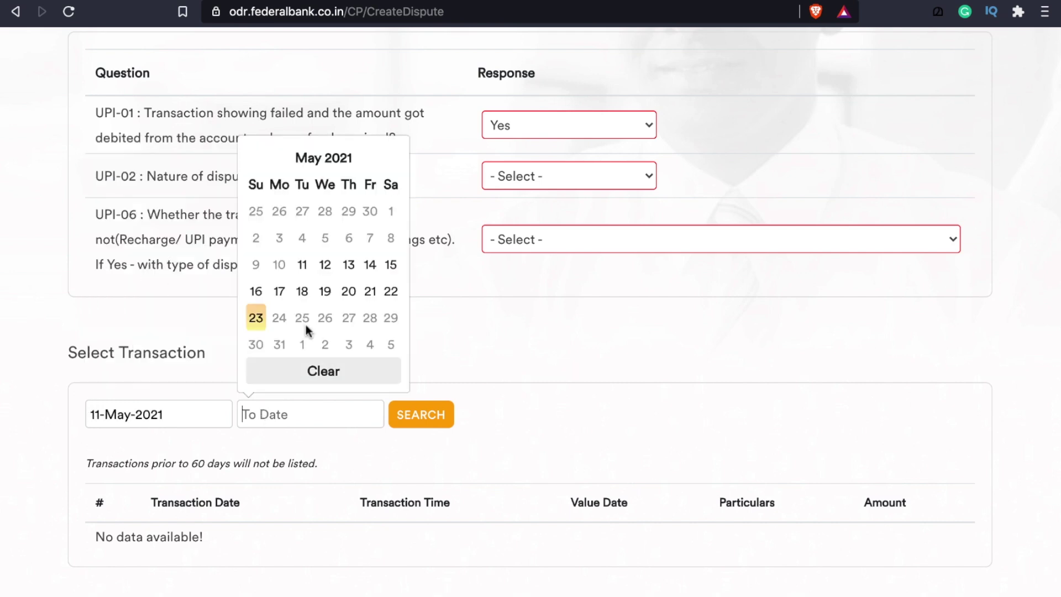
left_click(324, 288)
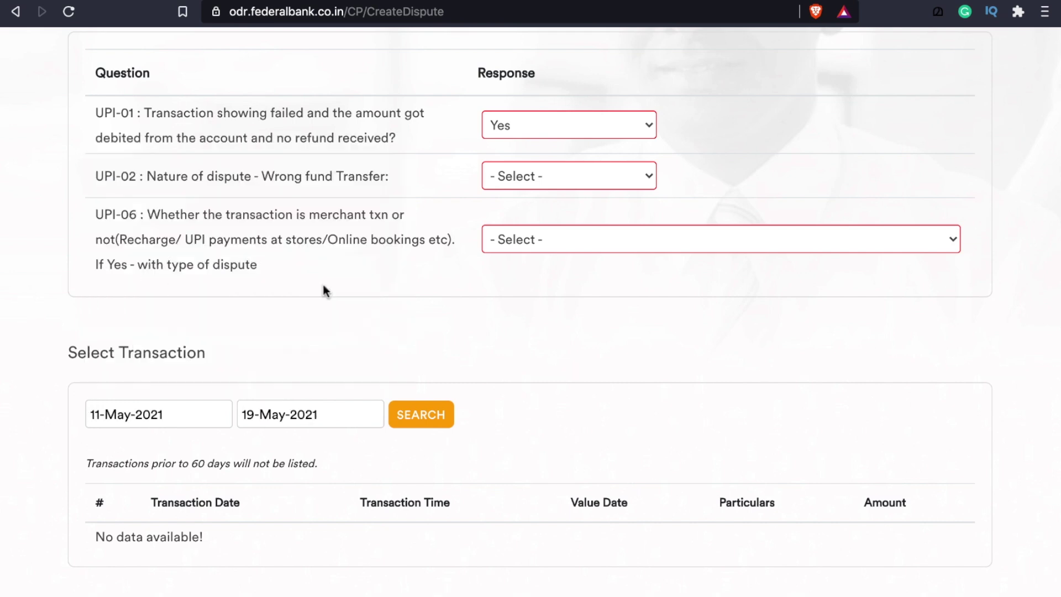
Step: Search the account transactions for the chosen period, review the list, and leave the dispute form for the portal's home page
left_click(433, 424)
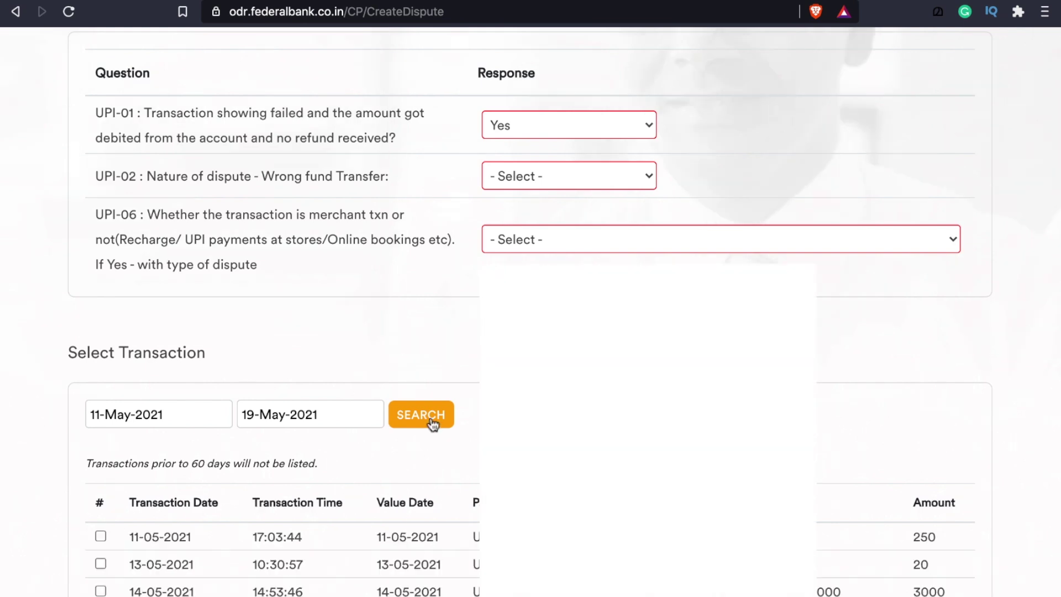
scroll(433, 423, "down", 2)
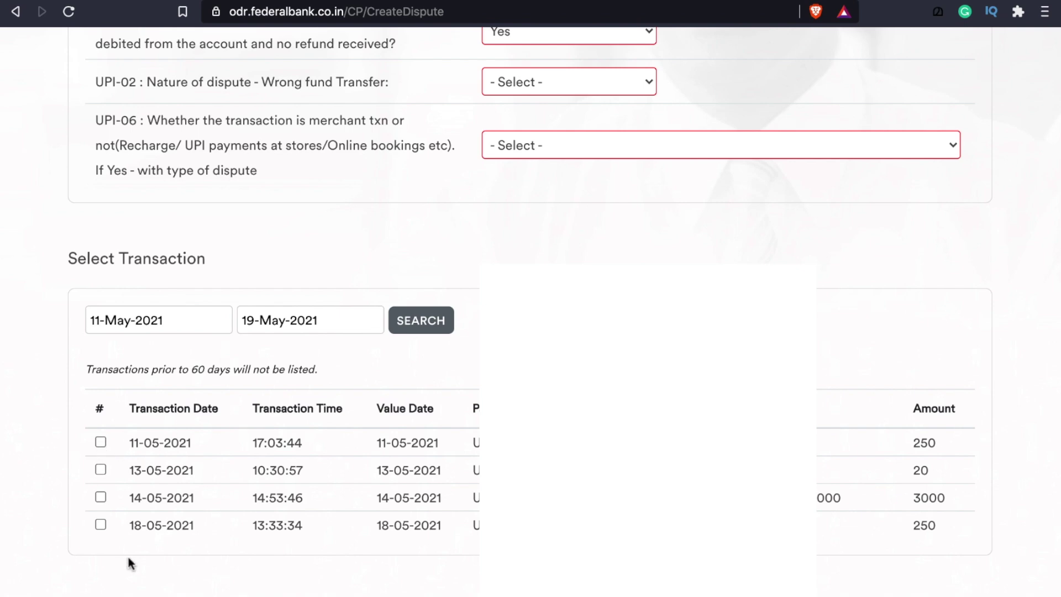
scroll(230, 589, "up", 8)
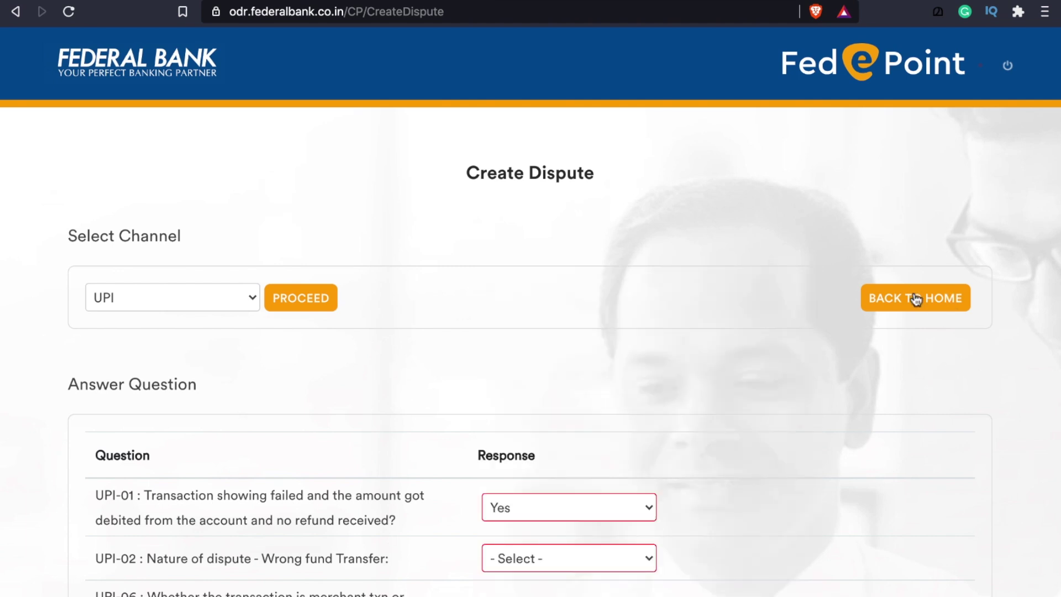
left_click(915, 299)
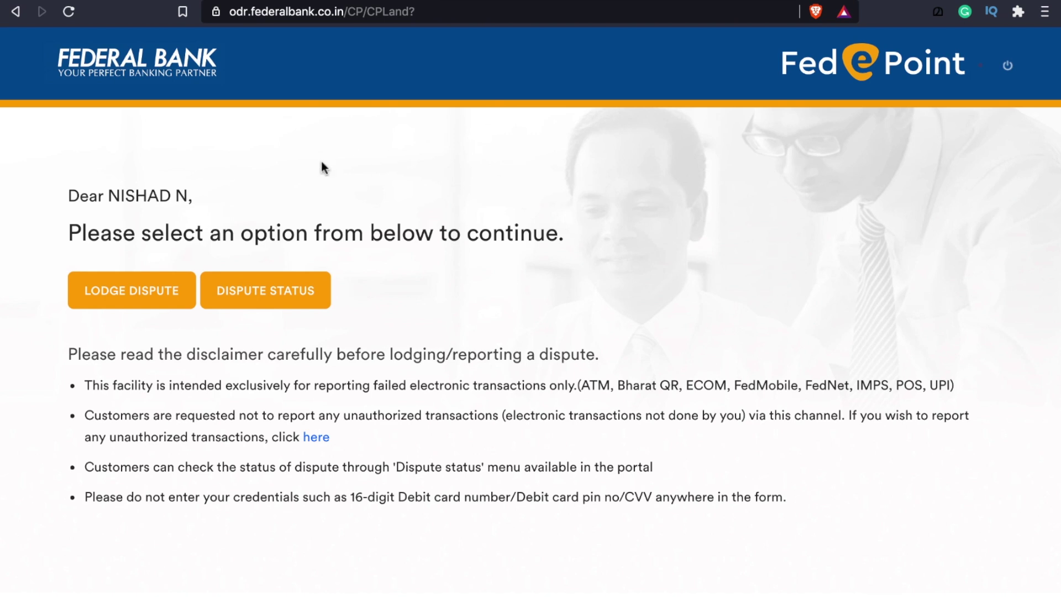
Step: View the dispute status search page and return to the Fed-e-Point service list
left_click(257, 302)
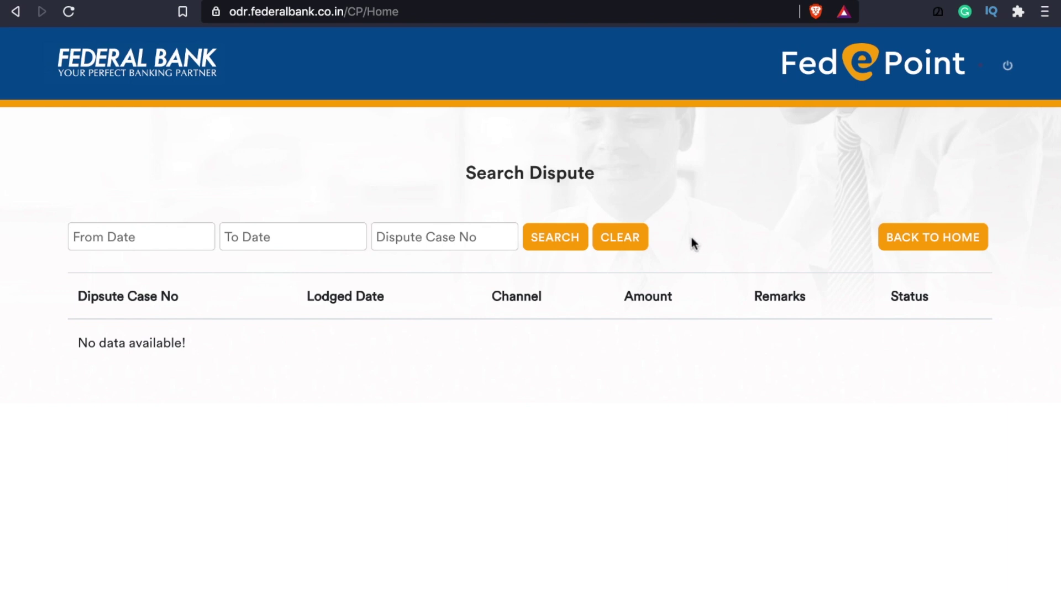
left_click(911, 247)
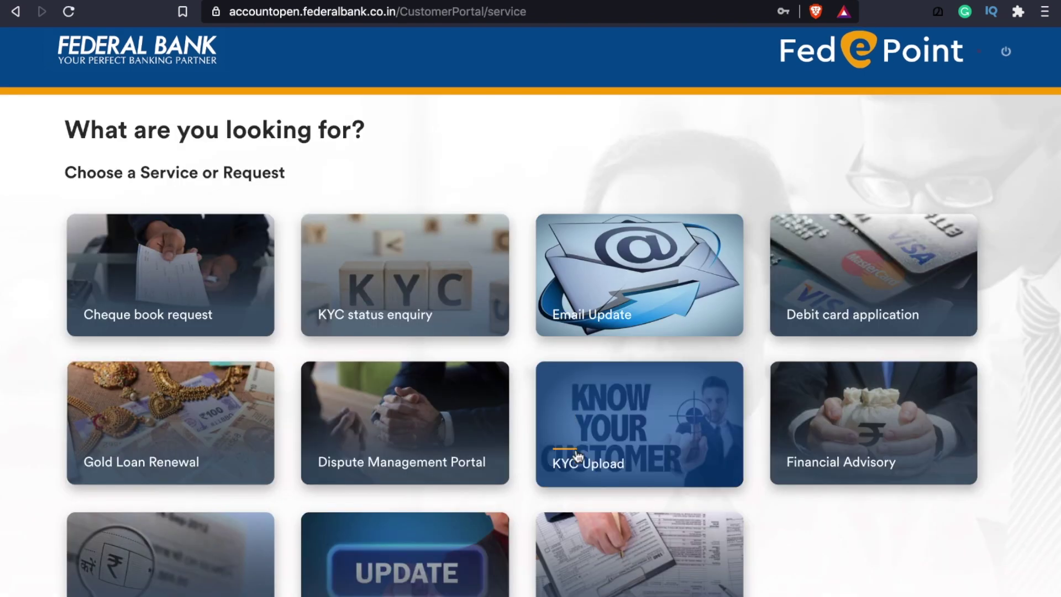
Step: Open the KYC Upload service, select the listed client to view the upload option, and close the dialog without uploading
left_click(597, 425)
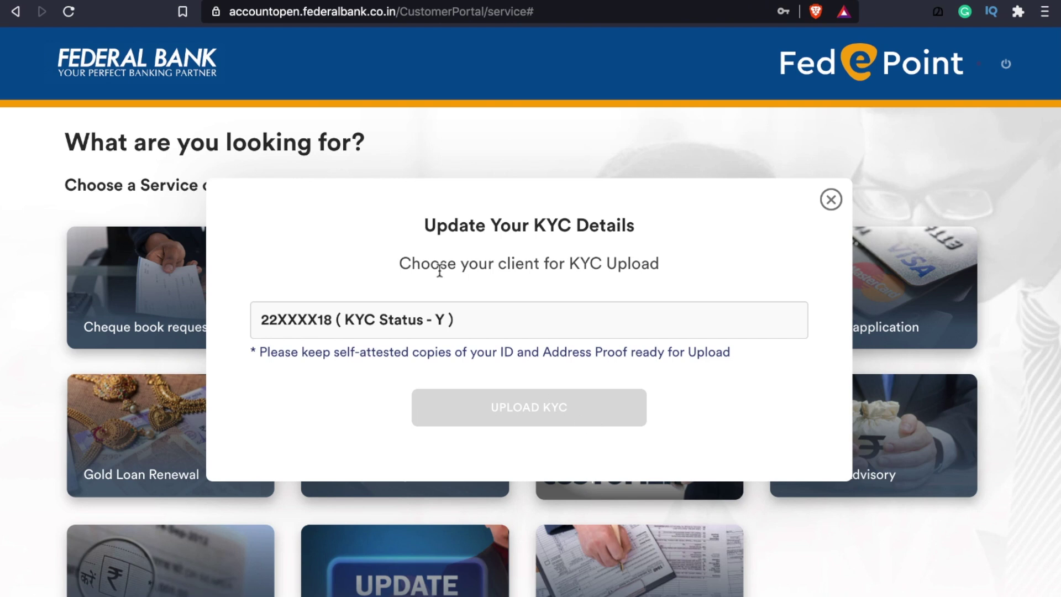
left_click(449, 329)
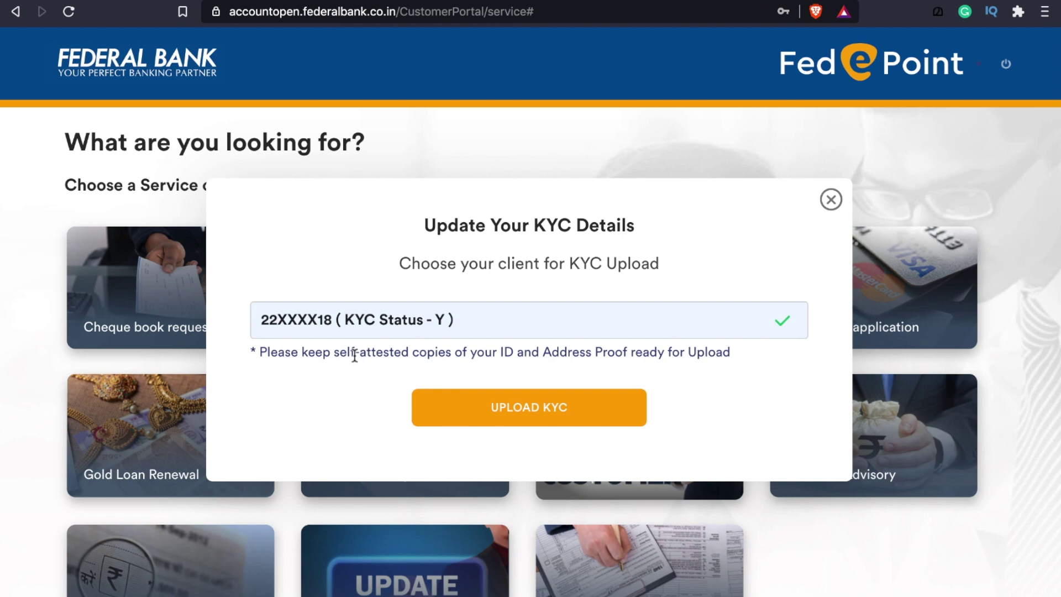
left_click(415, 326)
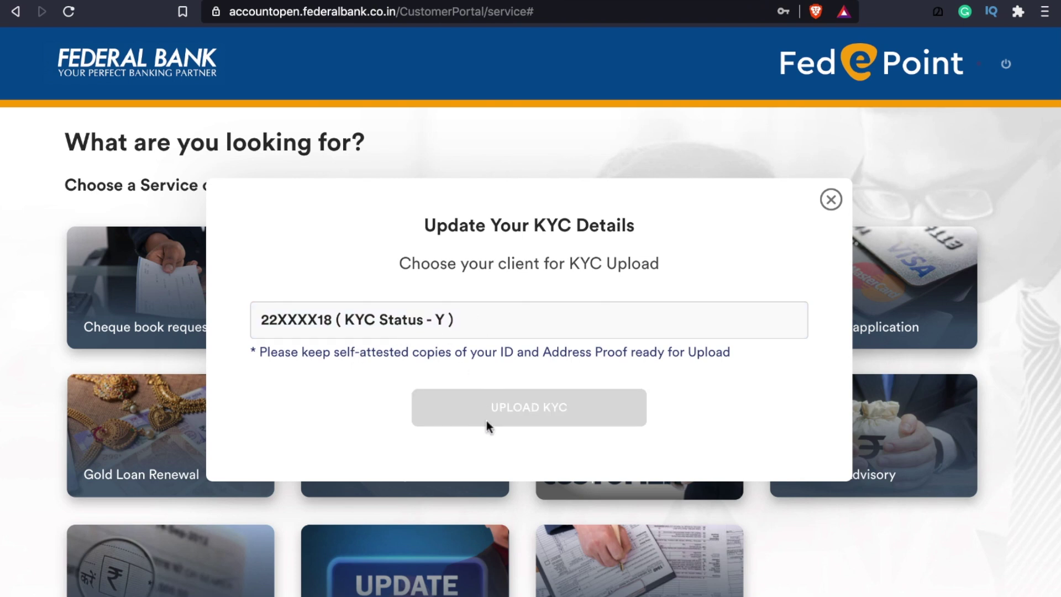
left_click(394, 326)
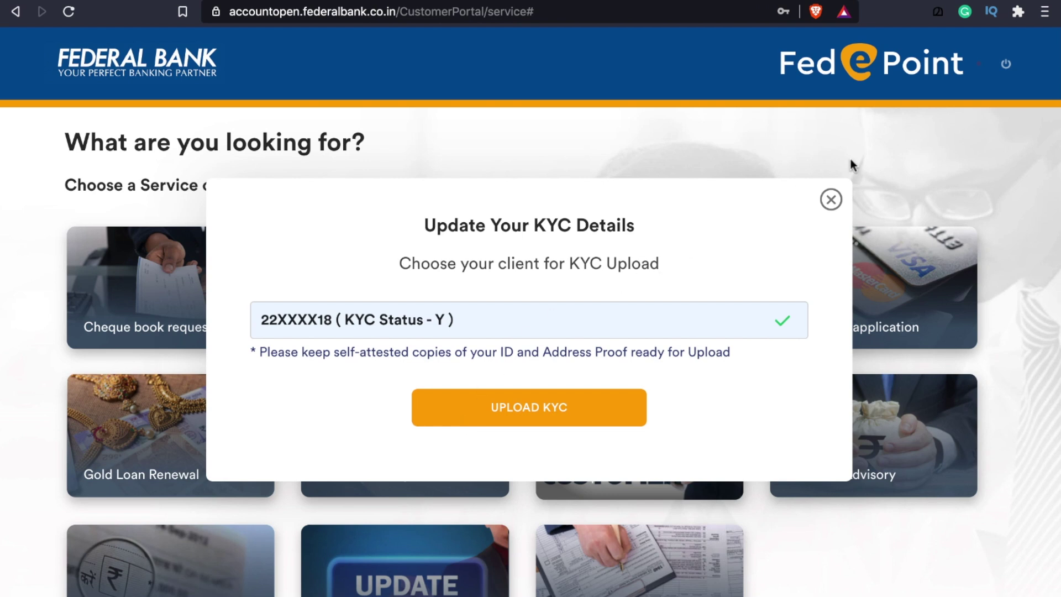
left_click(831, 200)
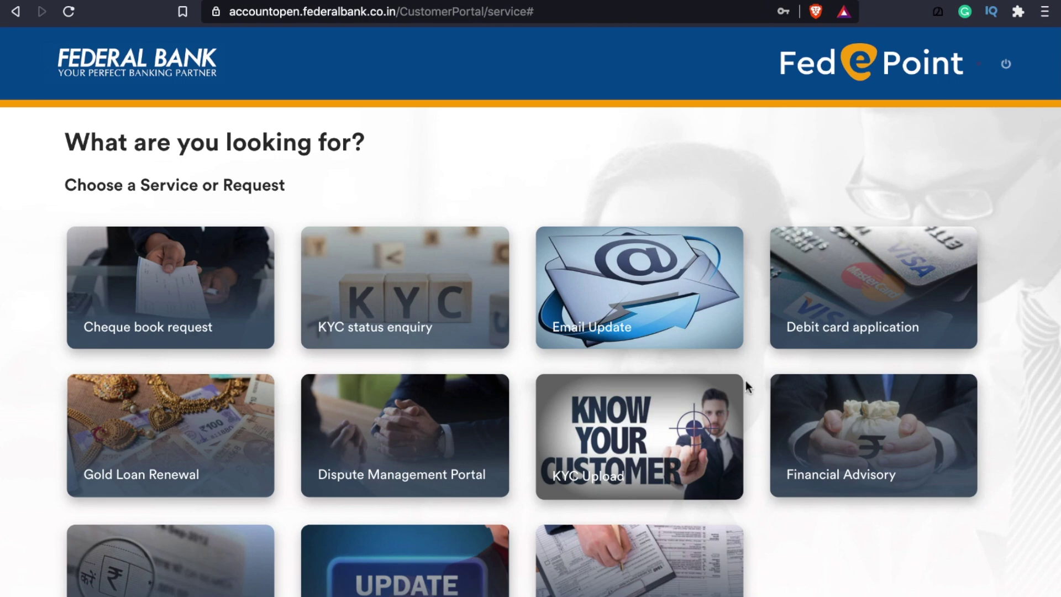
Step: Open the Financial Advisory questionnaire and set Investment Experience to >5 Years and Current Major Investment to Equity Mutual Funds/ Direct Equity
scroll(745, 380, "down", 2)
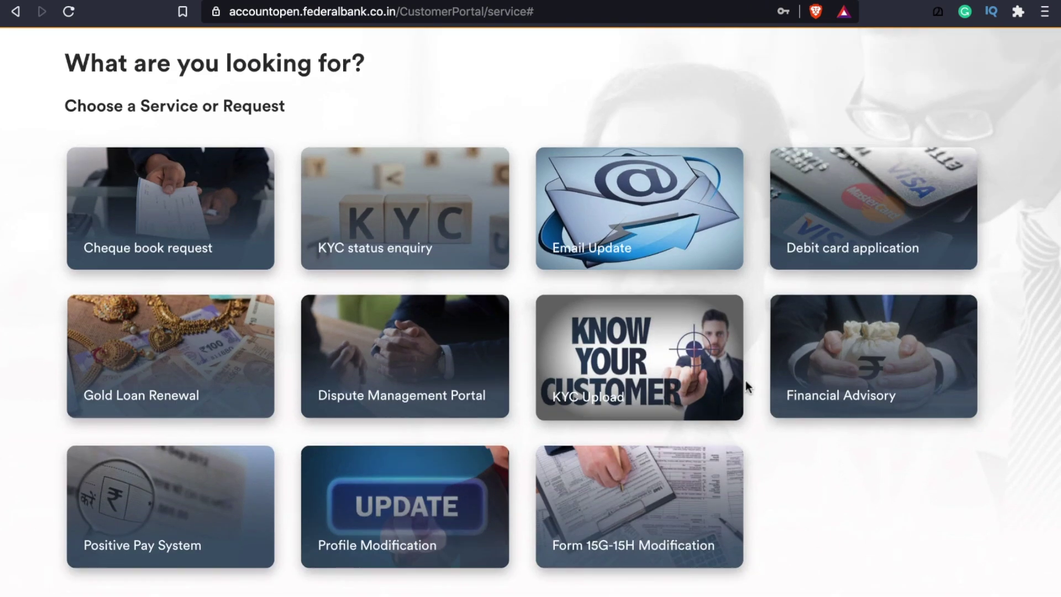
left_click(838, 354)
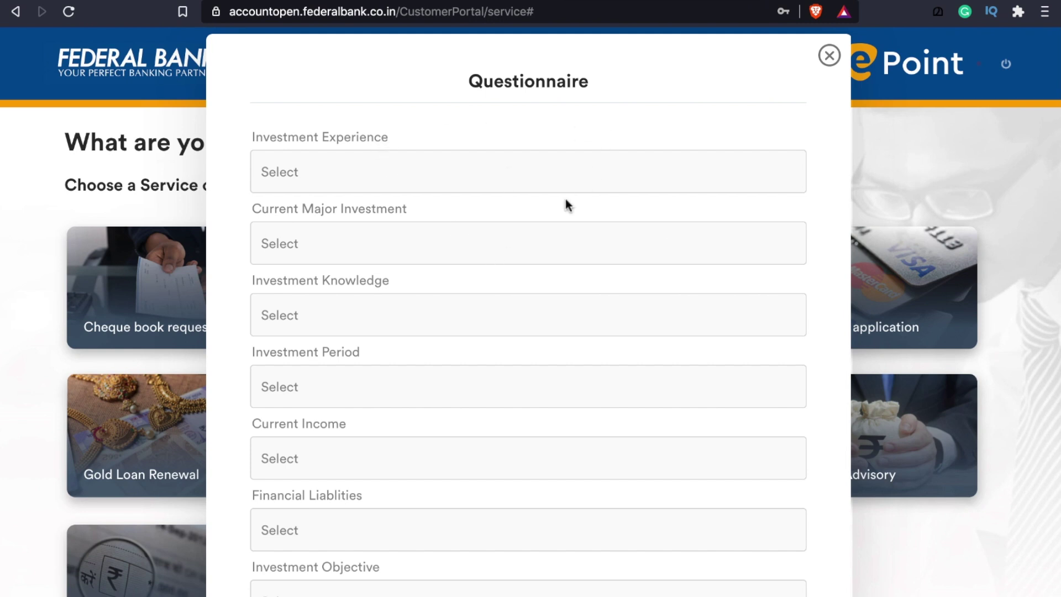
scroll(565, 203, "down", 1)
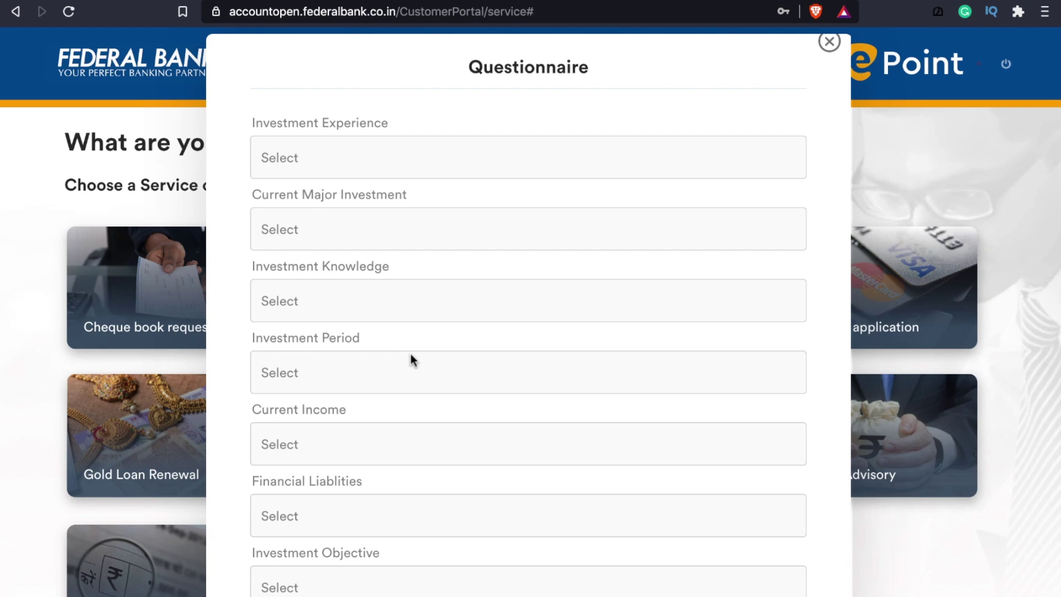
scroll(411, 355, "up", 1)
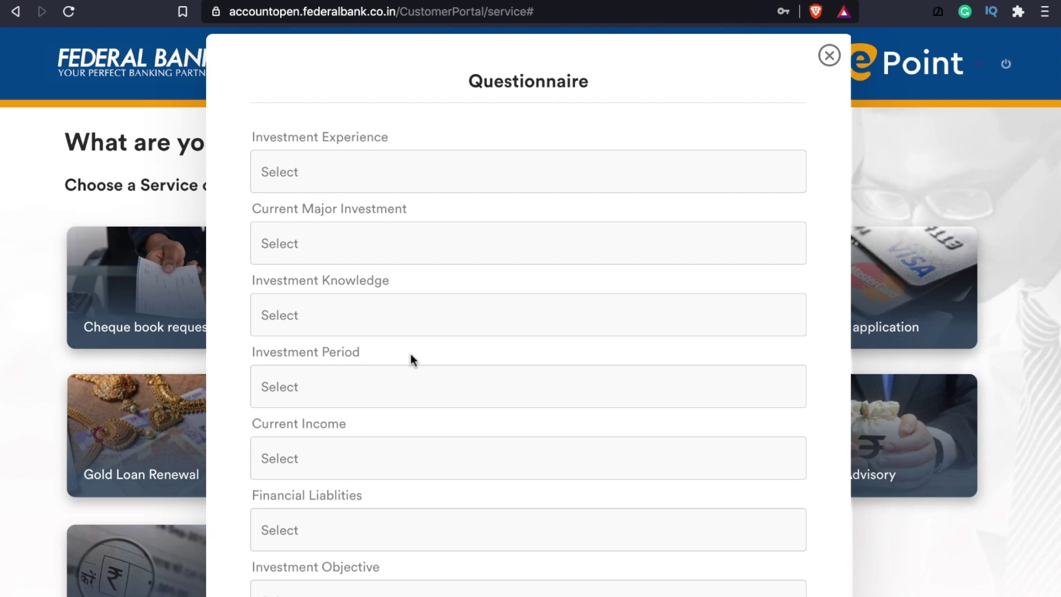
left_click(316, 171)
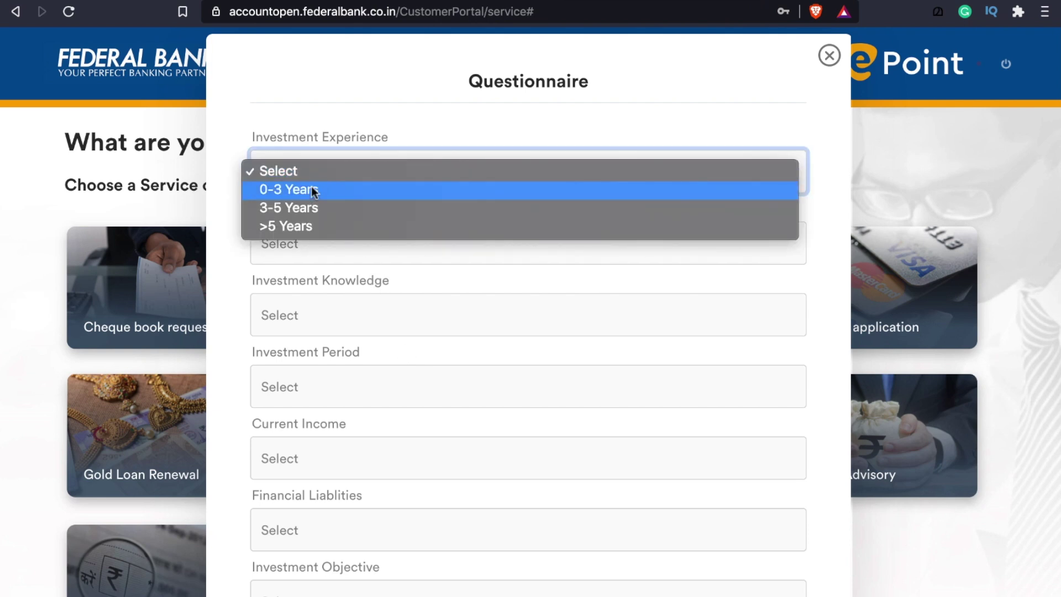
left_click(313, 228)
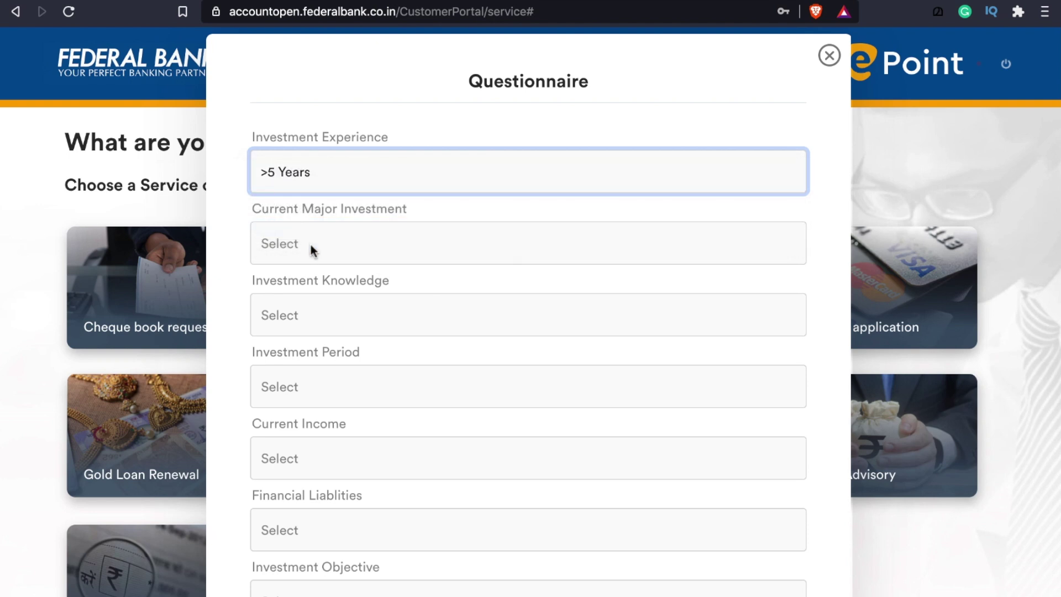
left_click(310, 244)
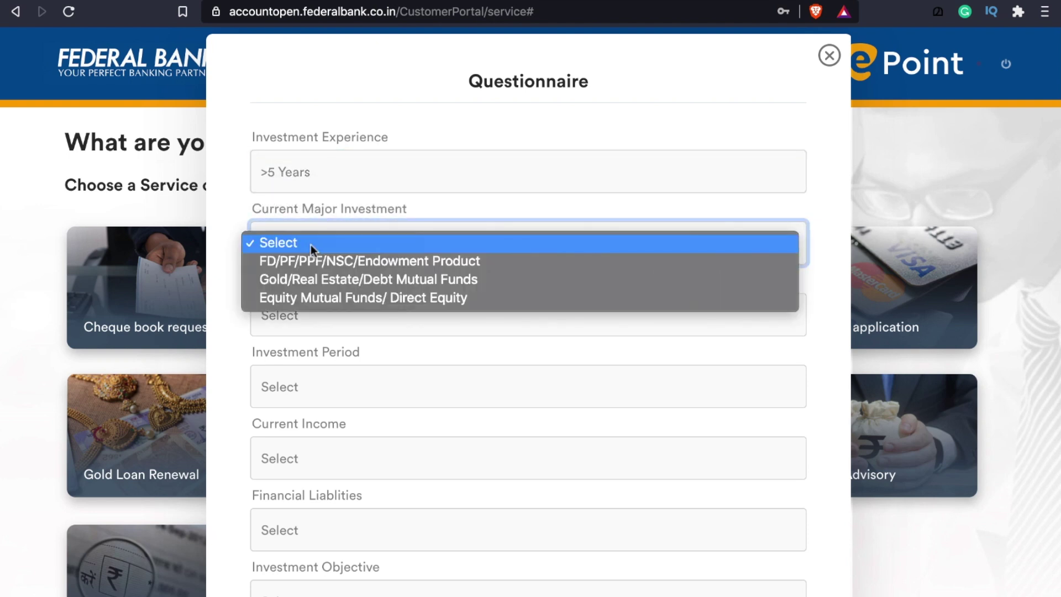
left_click(313, 299)
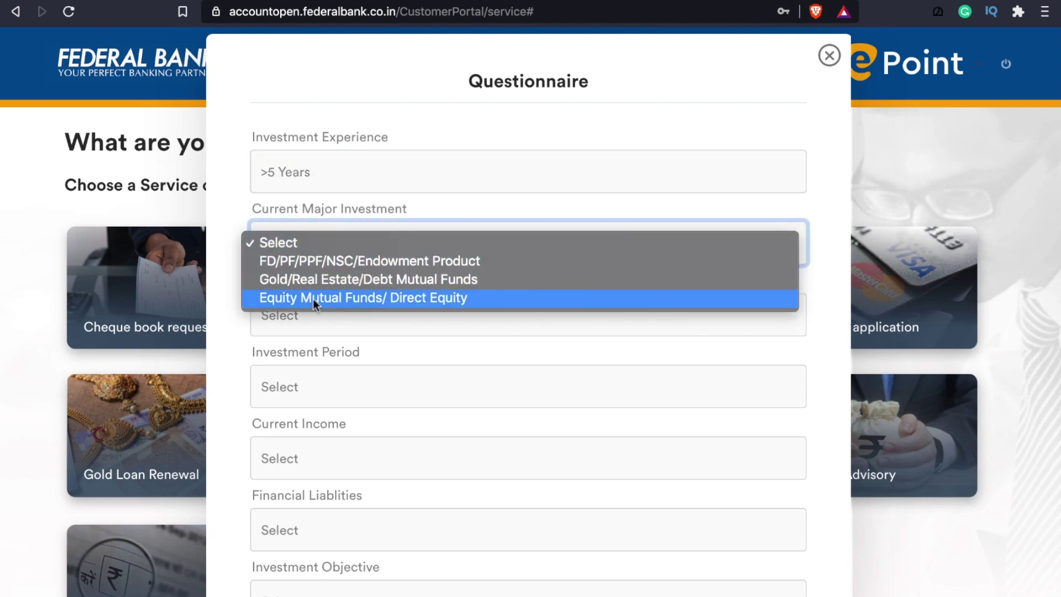
Step: Set Investment Knowledge to Moderate and Investment Period to >5 Years in the questionnaire
left_click(308, 314)
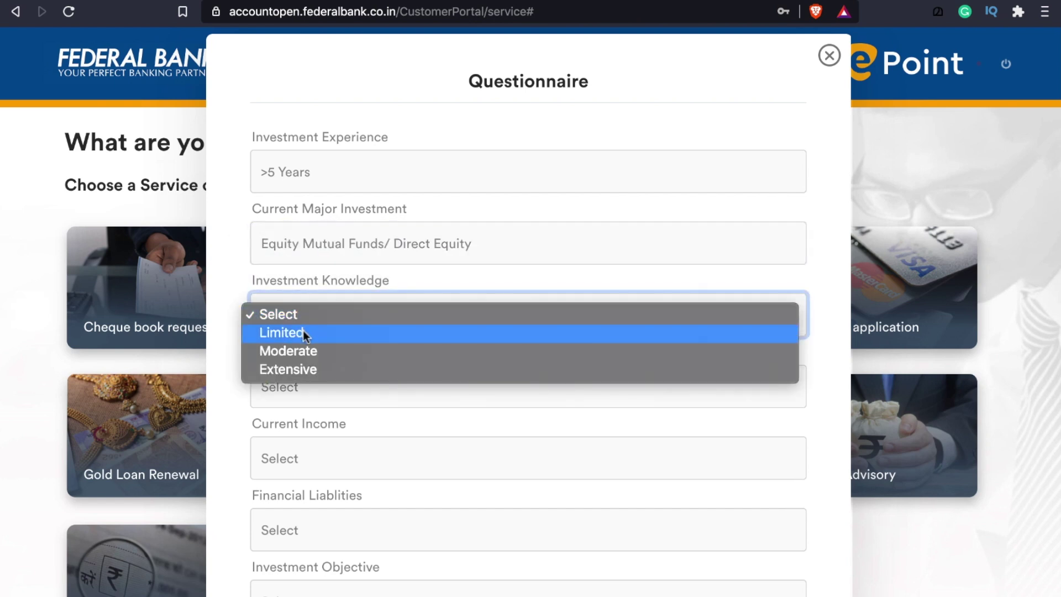
left_click(307, 374)
left_click(309, 389)
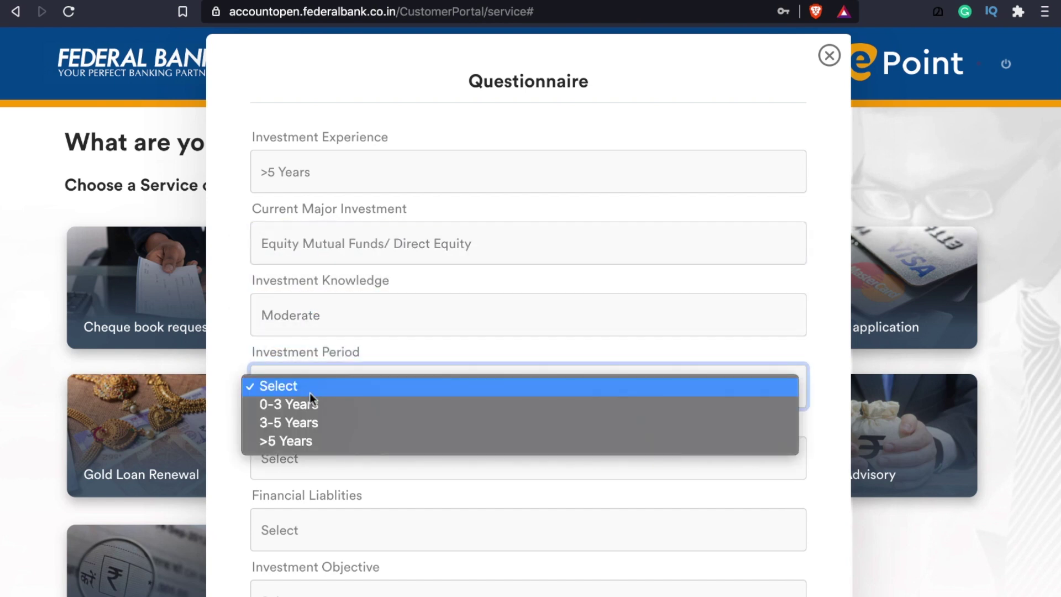
left_click(311, 442)
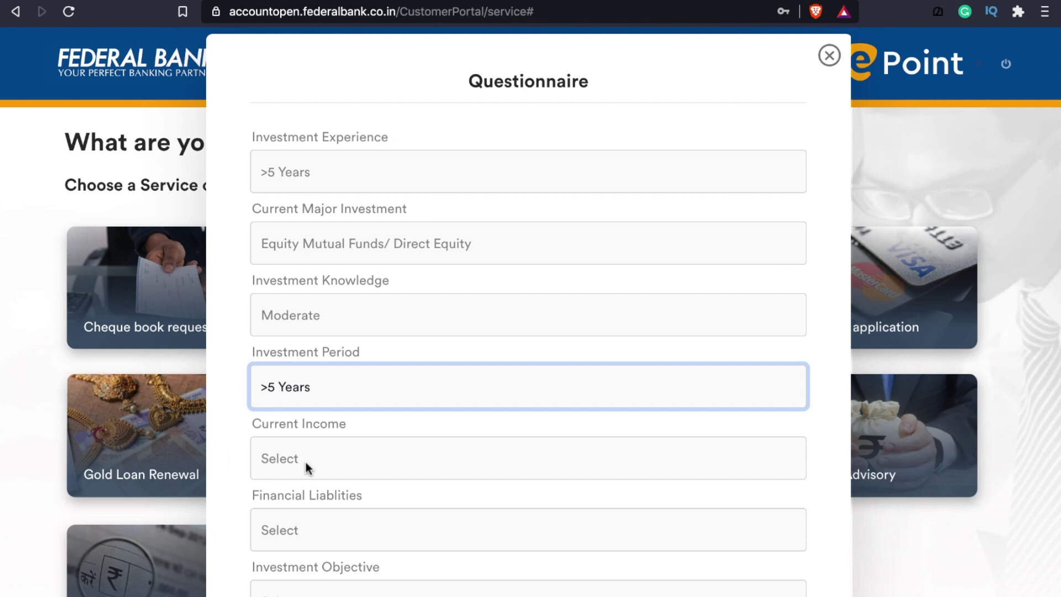
Step: Set Current Income to Stable with normal growth and Financial Liabilities to <25%
left_click(306, 462)
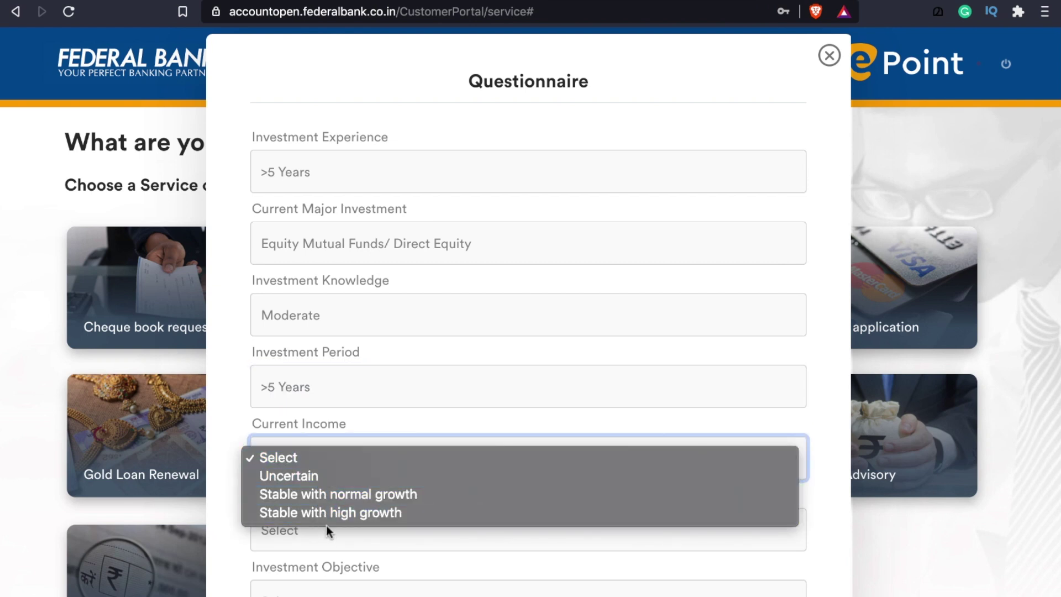
left_click(343, 498)
scroll(343, 498, "down", 1)
left_click(343, 502)
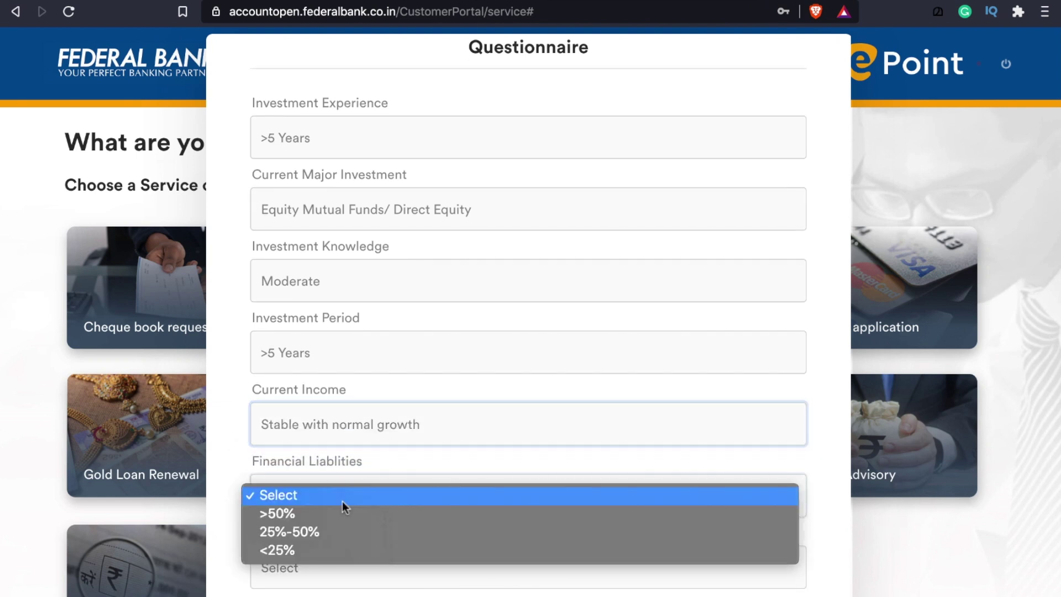
left_click(317, 550)
Step: Choose Capital Preservation as the Investment Objective and submit the questionnaire
scroll(318, 550, "down", 2)
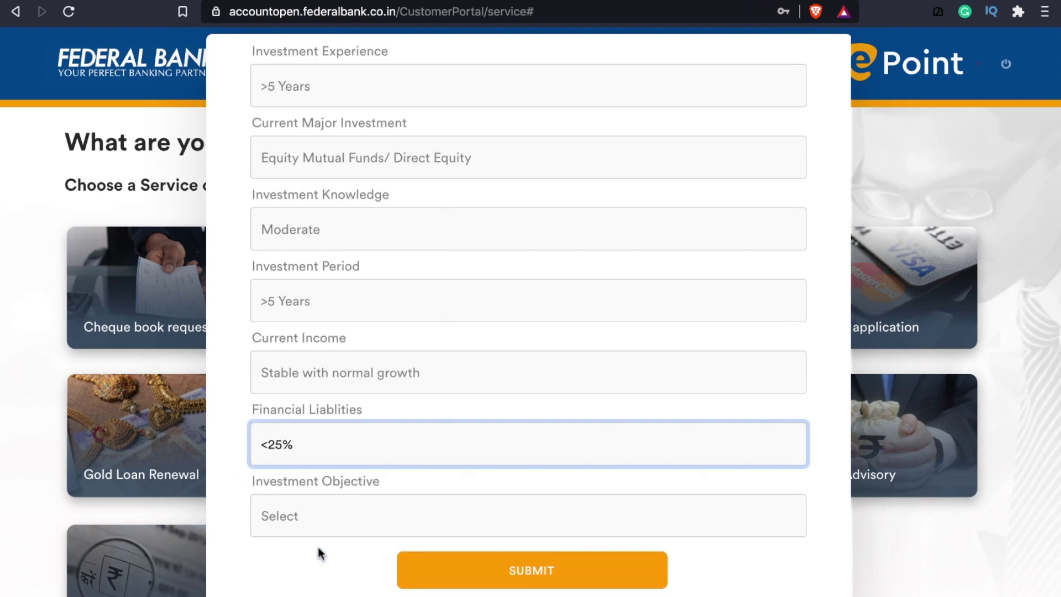
scroll(320, 552, "down", 1)
left_click(318, 486)
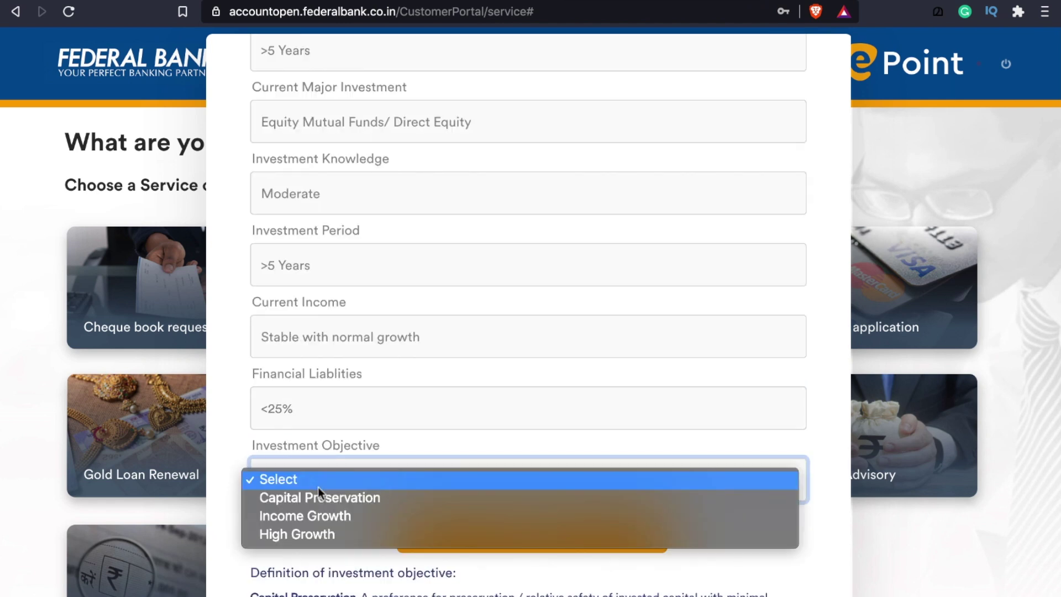
left_click(349, 505)
scroll(353, 519, "down", 1)
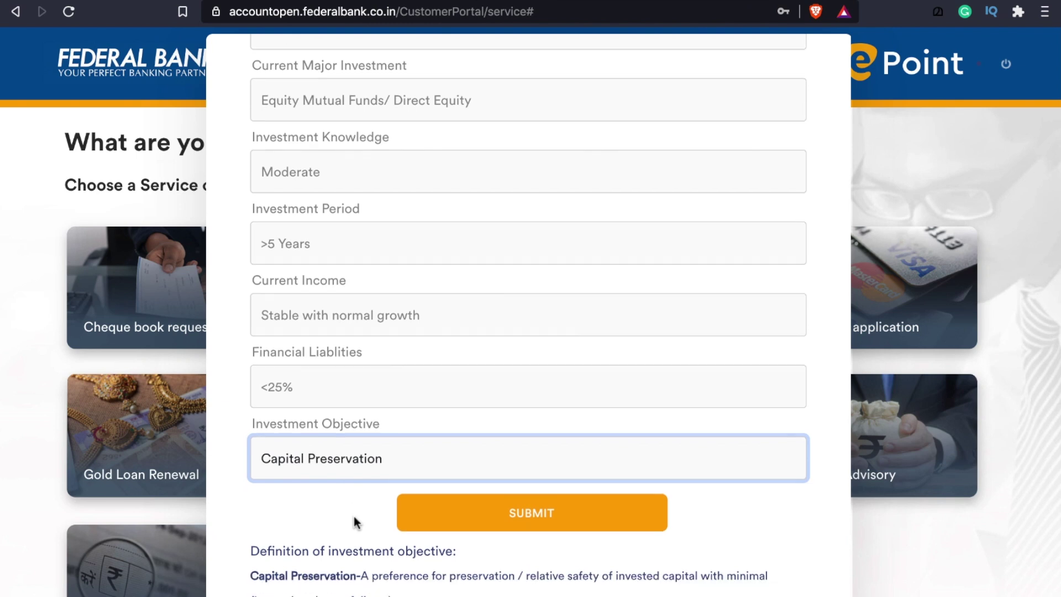
left_click(433, 527)
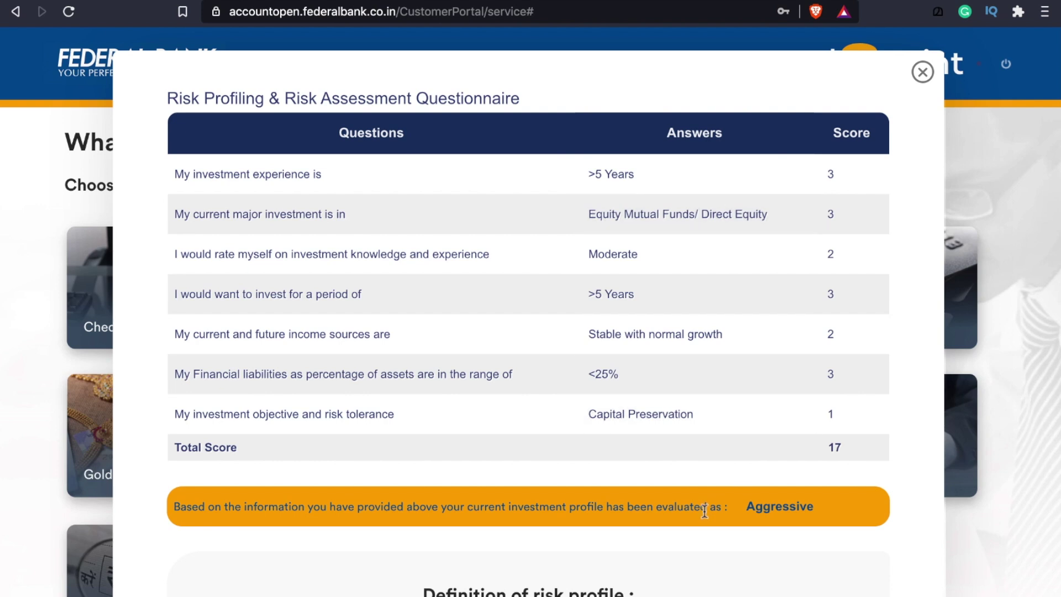
Step: Review the risk assessment's answers, scores, evaluated investment profile and risk profile definitions, and close the report
left_click_drag(814, 514, 756, 515)
scroll(835, 460, "down", 3)
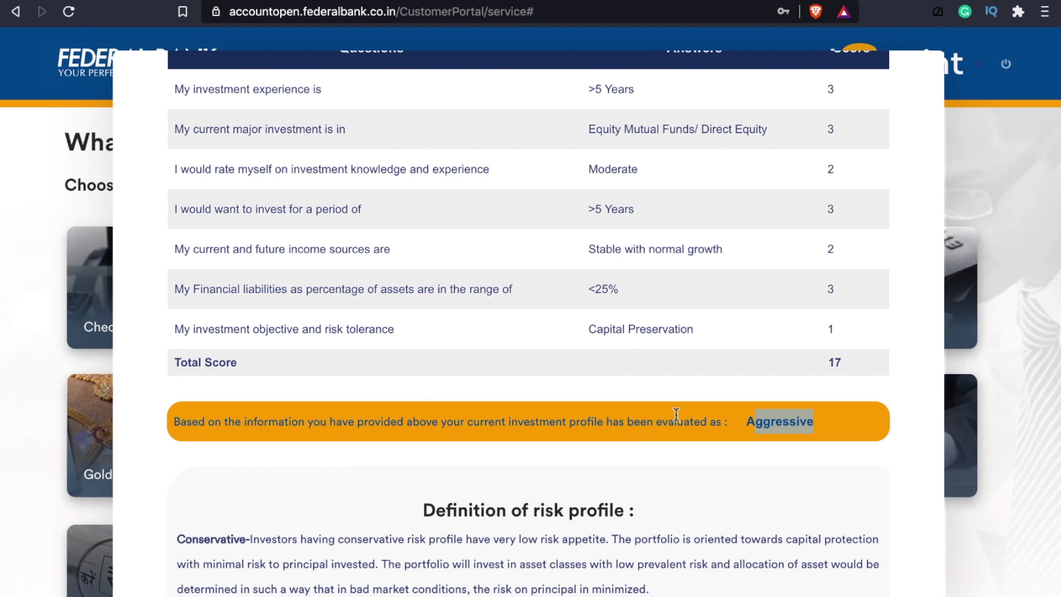
scroll(676, 414, "up", 1)
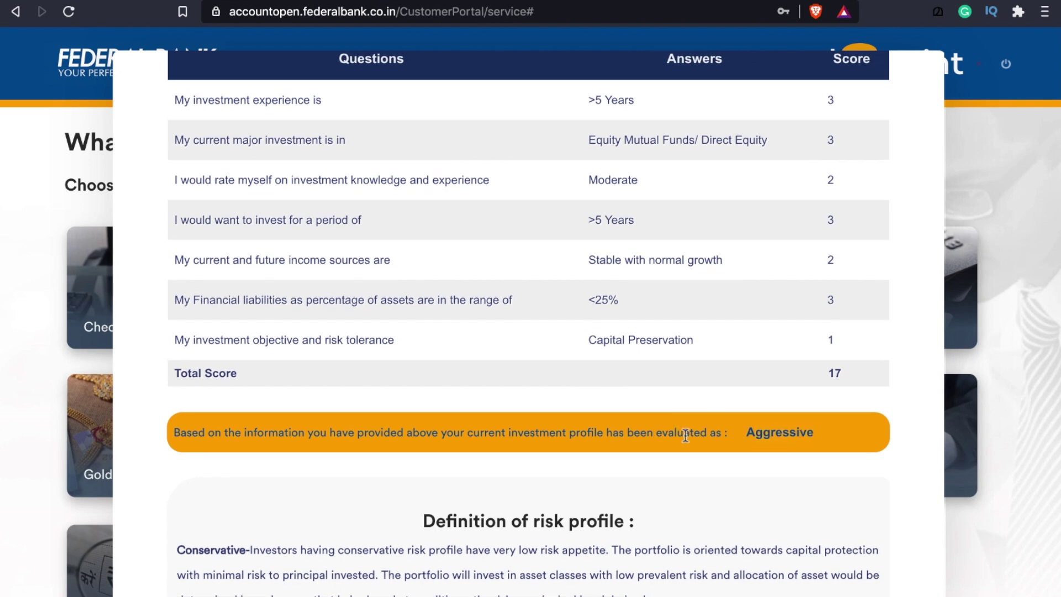
scroll(685, 435, "up", 3)
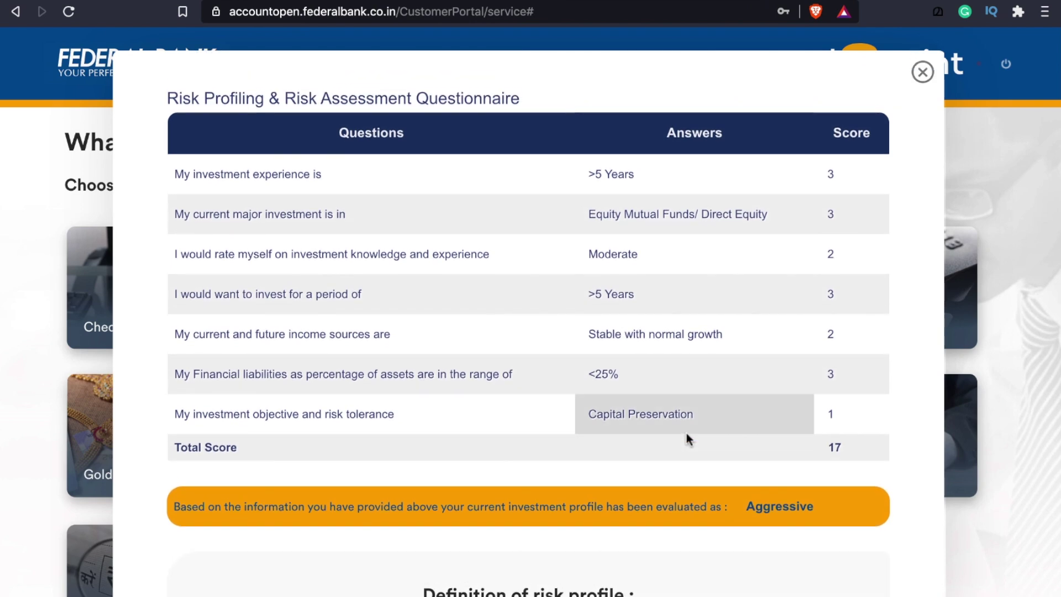
left_click(922, 73)
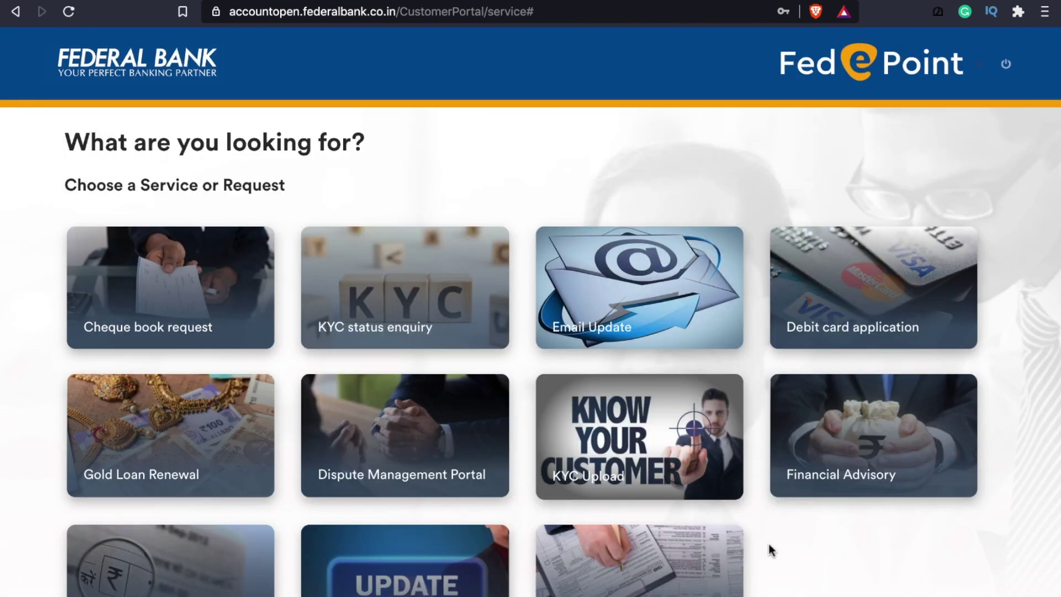
Step: Open the Positive Pay System service from the Fed-e-Point service list
scroll(770, 547, "down", 1)
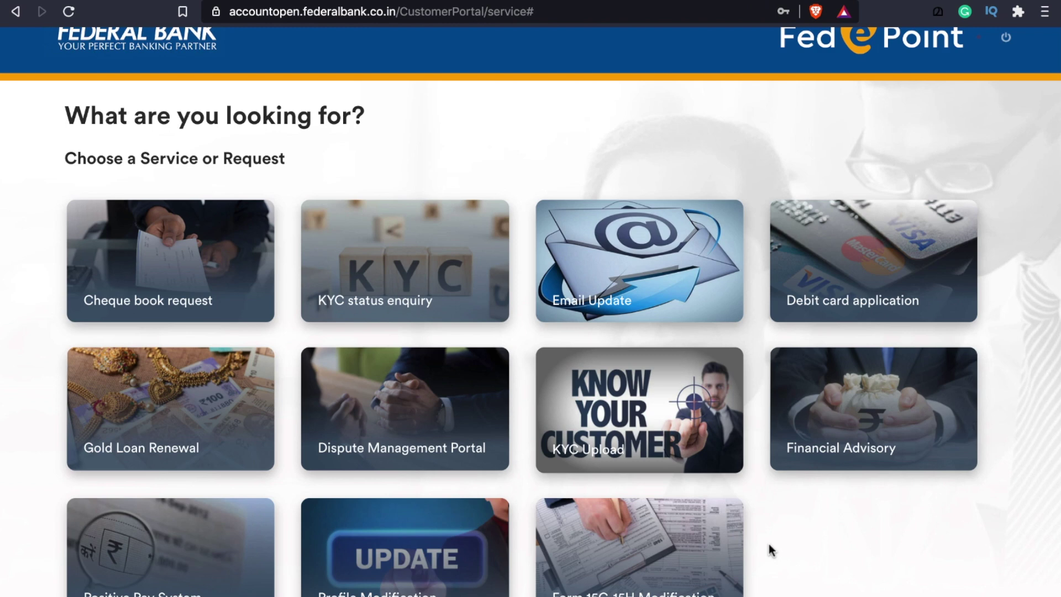
scroll(368, 462, "down", 2)
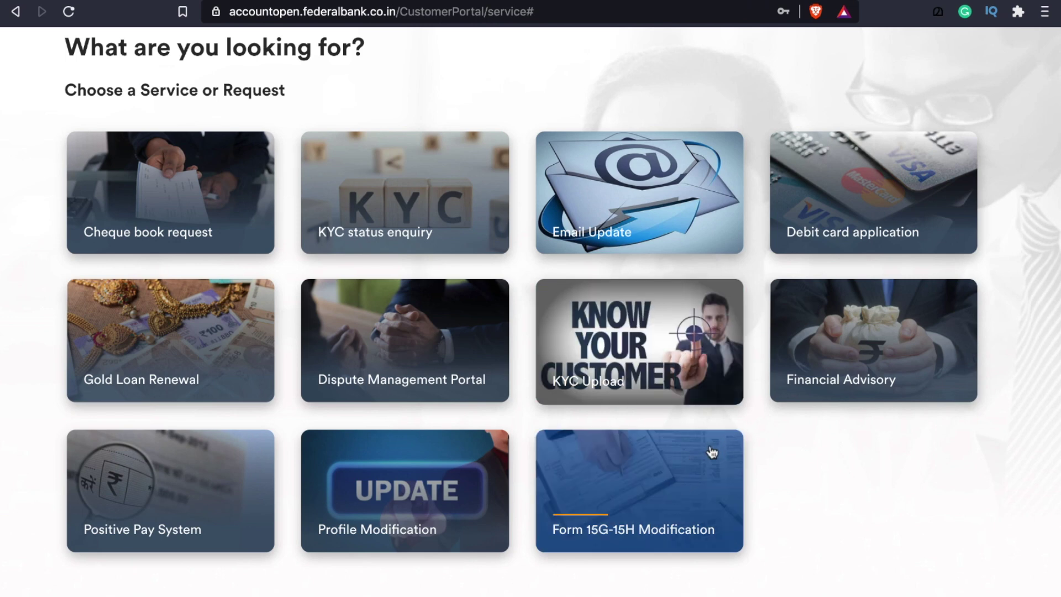
left_click(137, 490)
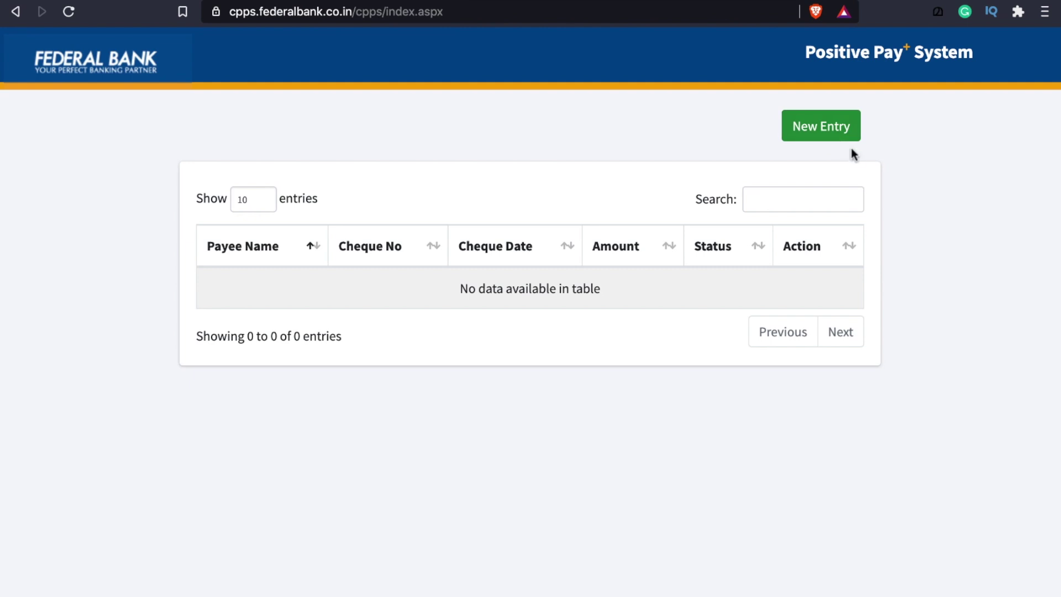
Step: Open a new Positive Pay cheque entry and view the help image for the Transaction Code
left_click(811, 134)
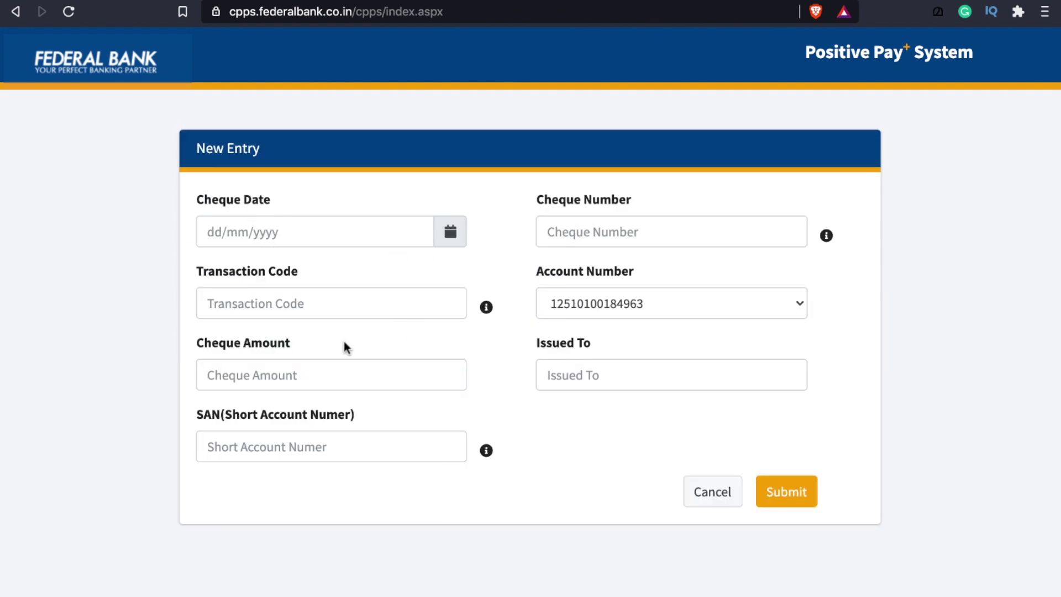
left_click(487, 308)
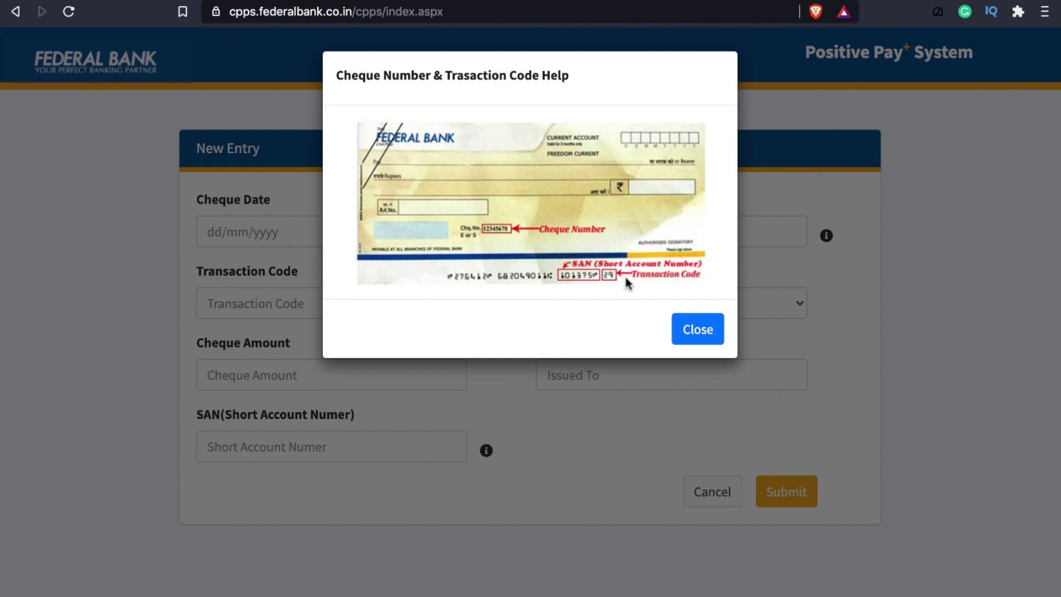
left_click(695, 337)
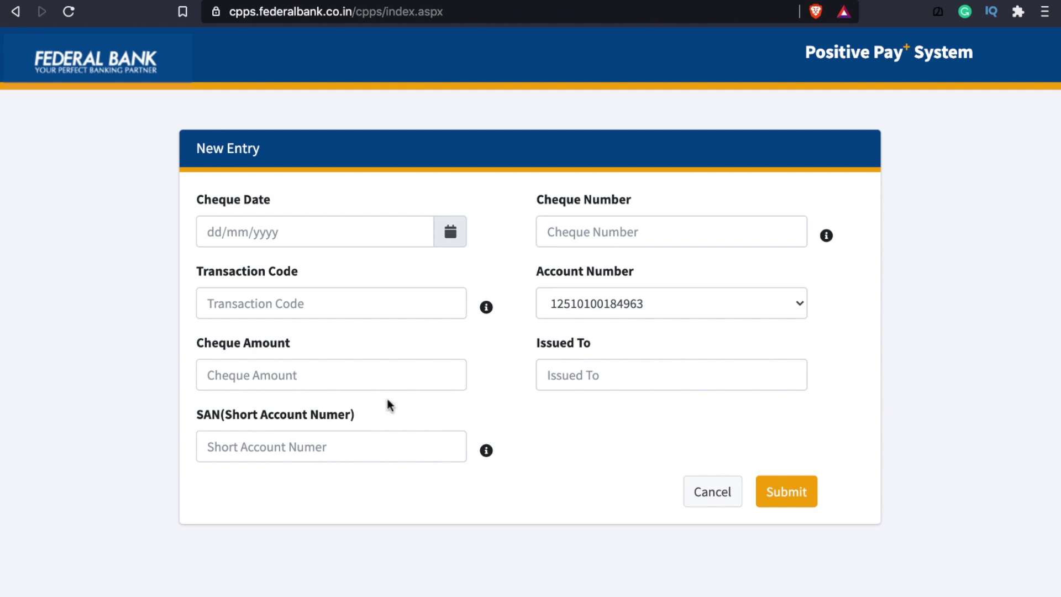
Step: Look at the Issued To field and the Short Account Number help image, and cancel the new cheque entry
left_click(563, 379)
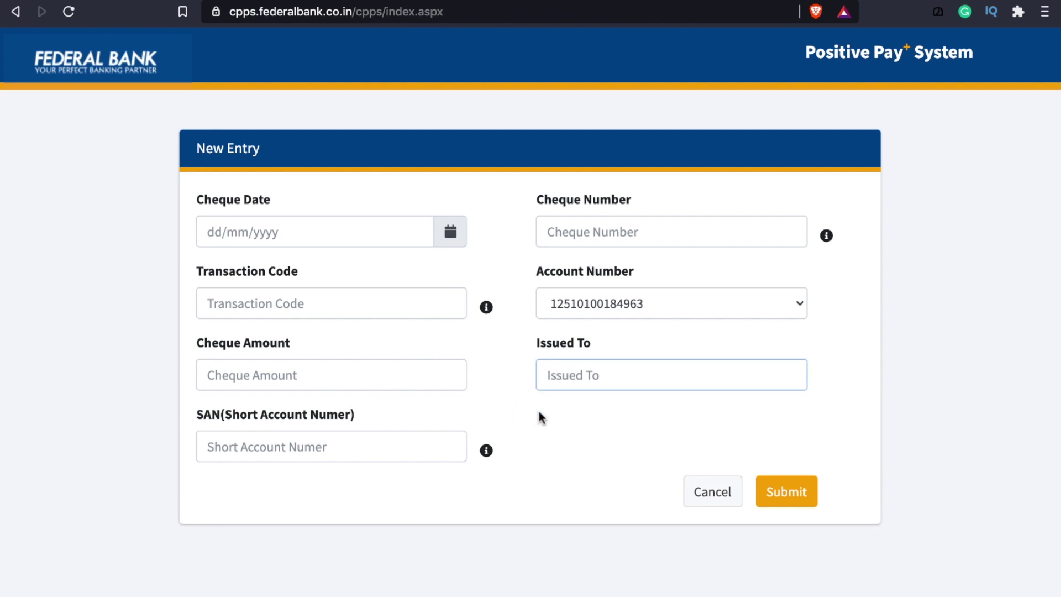
left_click(552, 424)
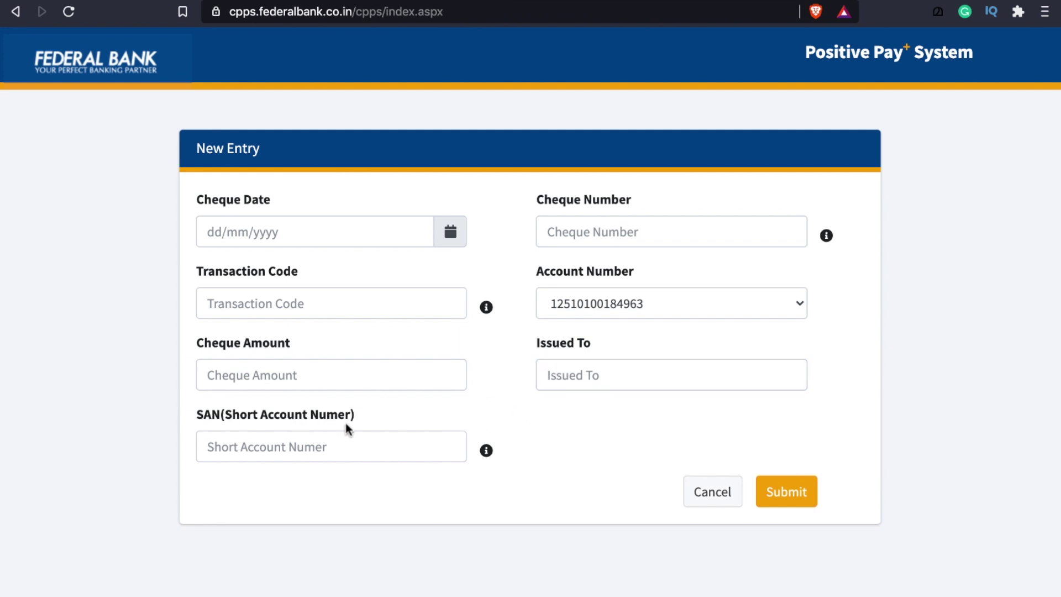
left_click(484, 451)
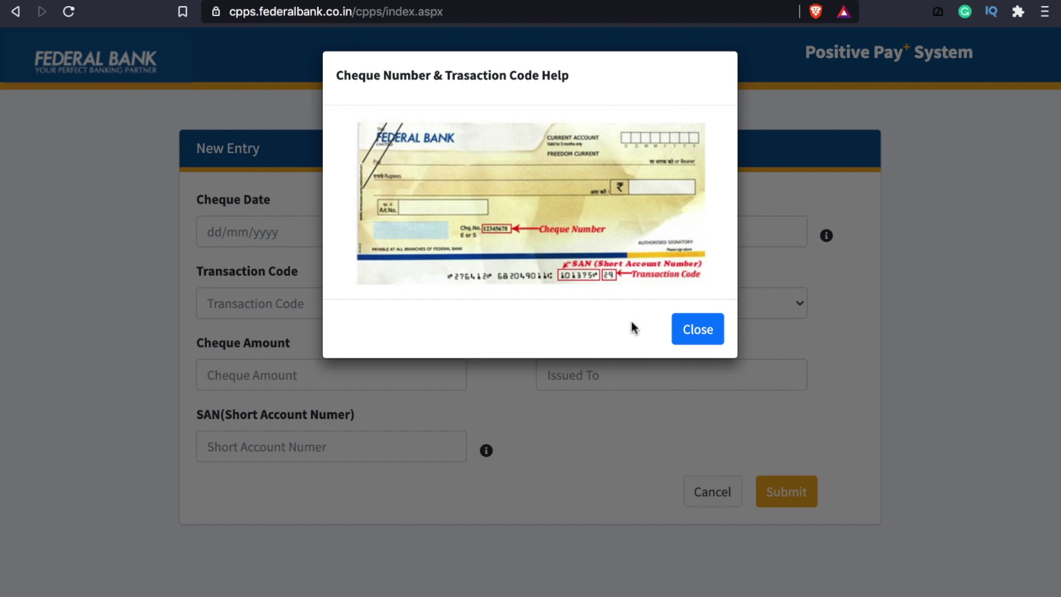
left_click(684, 338)
left_click(733, 500)
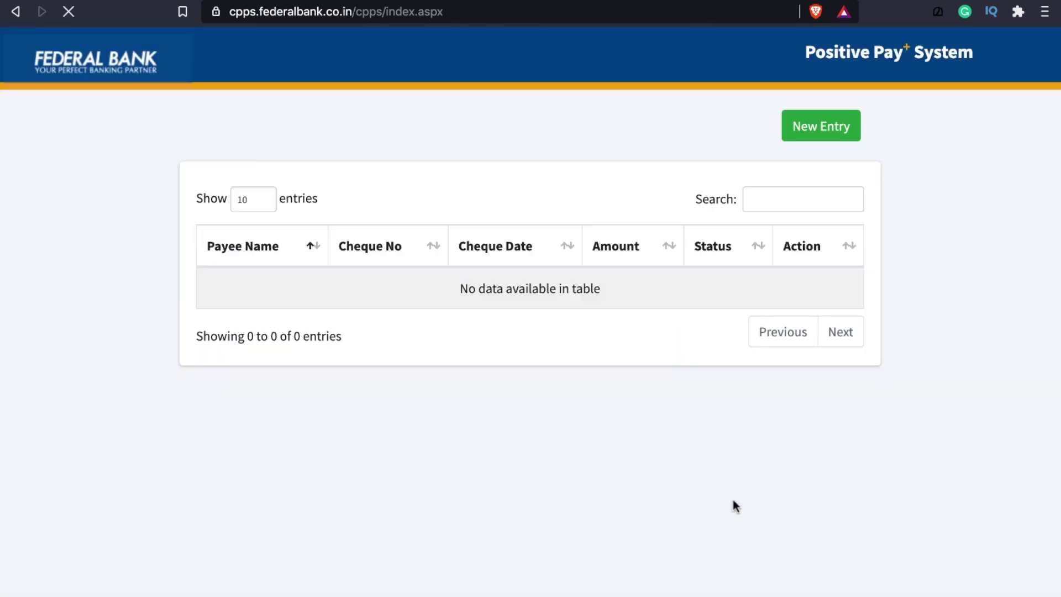